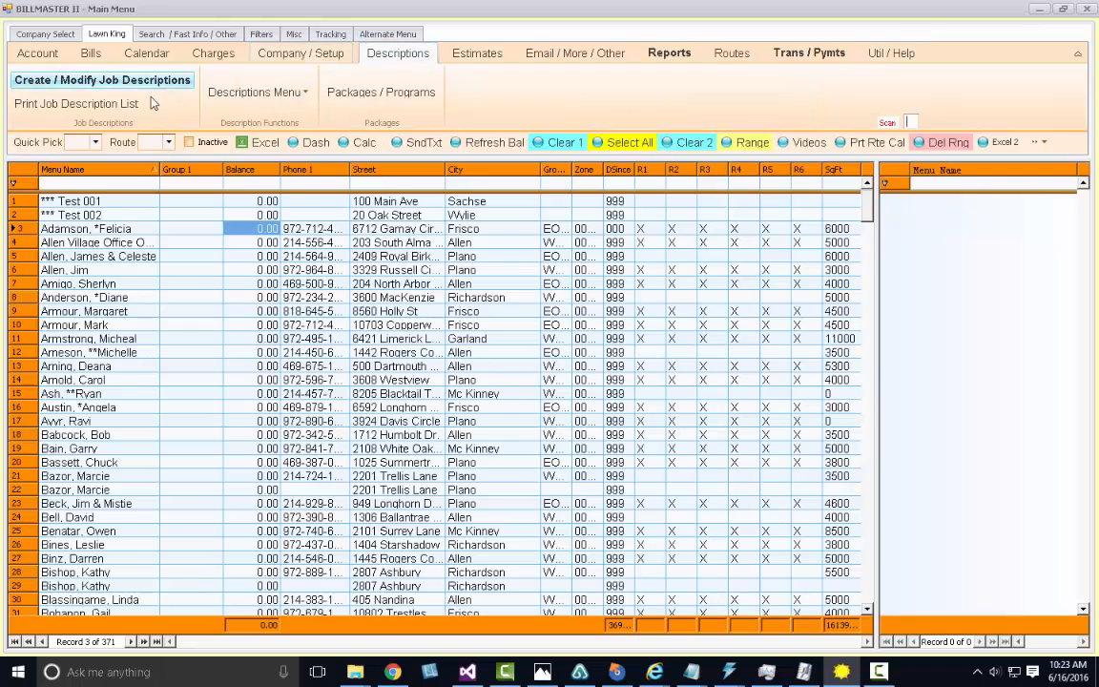
# Step: Review the job descriptions whose code contains 10, clear the code filter and exit the list
pyautogui.click(129, 85)
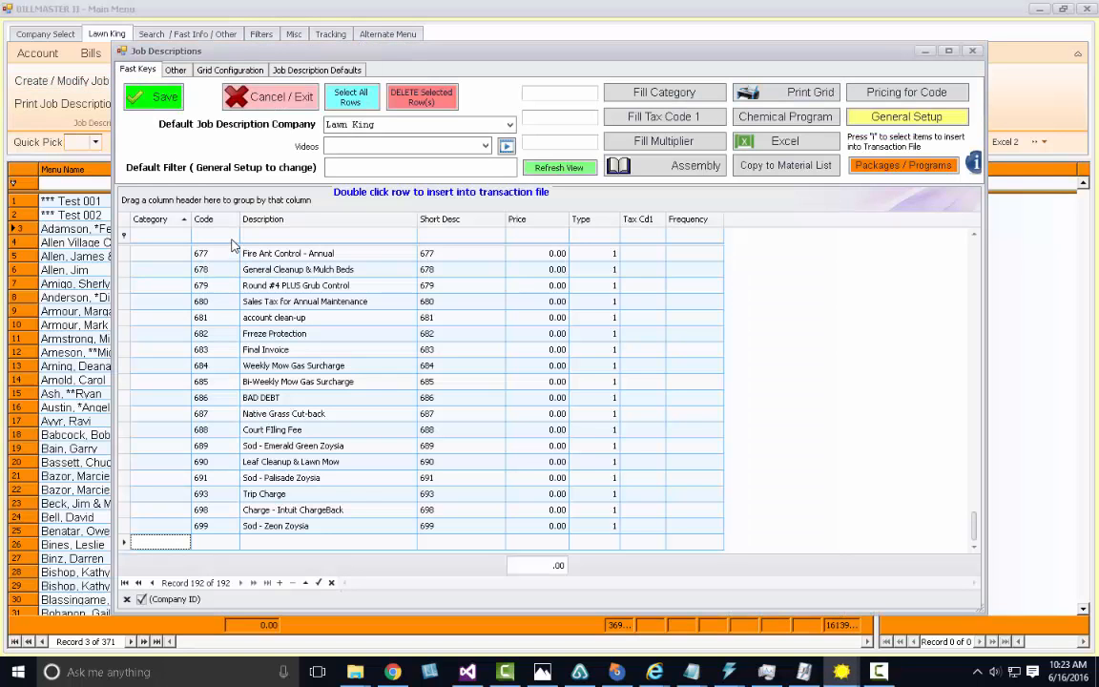
pyautogui.click(229, 236)
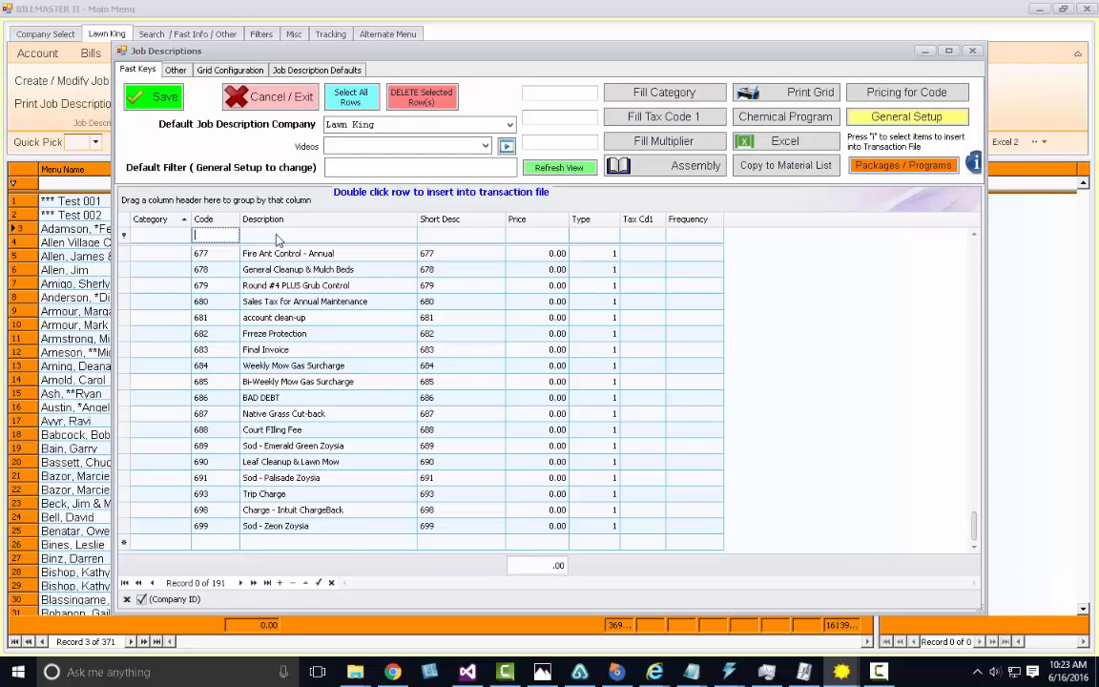
pyautogui.write('10')
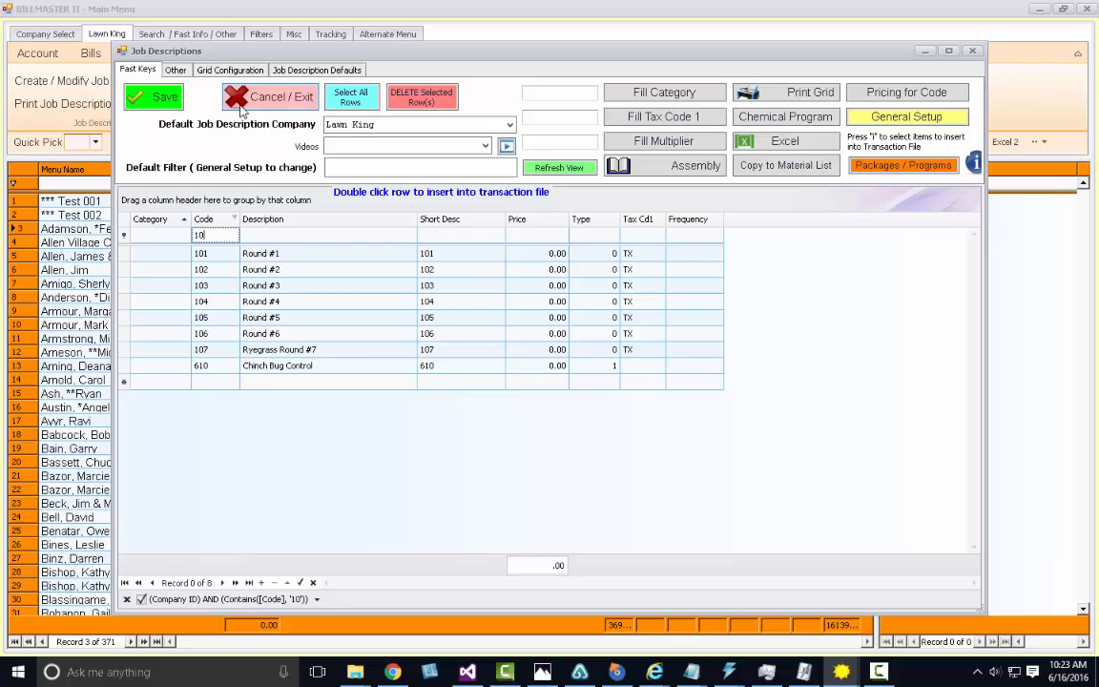
pyautogui.press('BackSpace')
pyautogui.press('BackSpace')
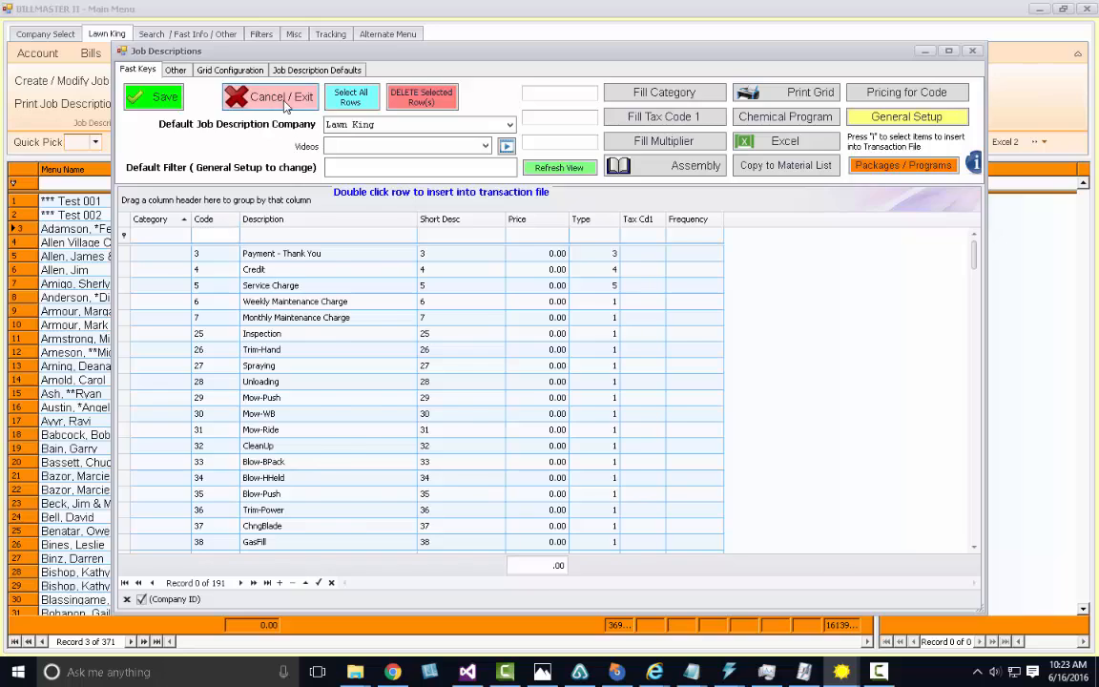
pyautogui.click(254, 90)
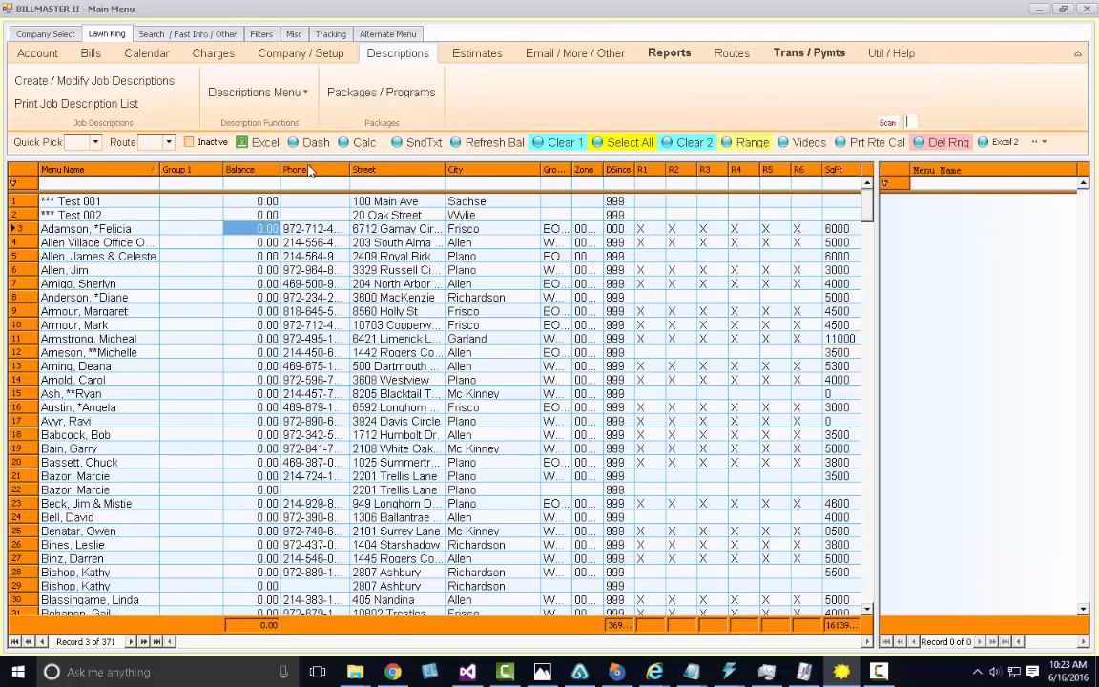
# Step: Apply the 5 Rounds package to the standard charges of account Test 001 with a package price of 45
pyautogui.click(107, 202)
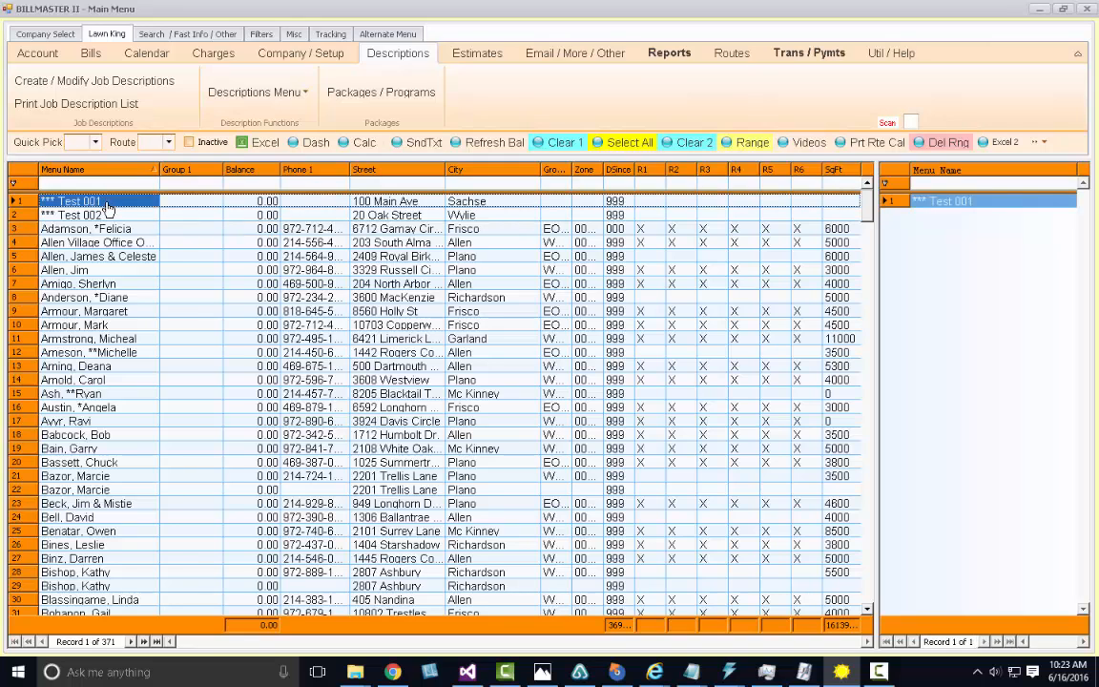
pyautogui.rightClick(106, 203)
pyautogui.click(129, 215)
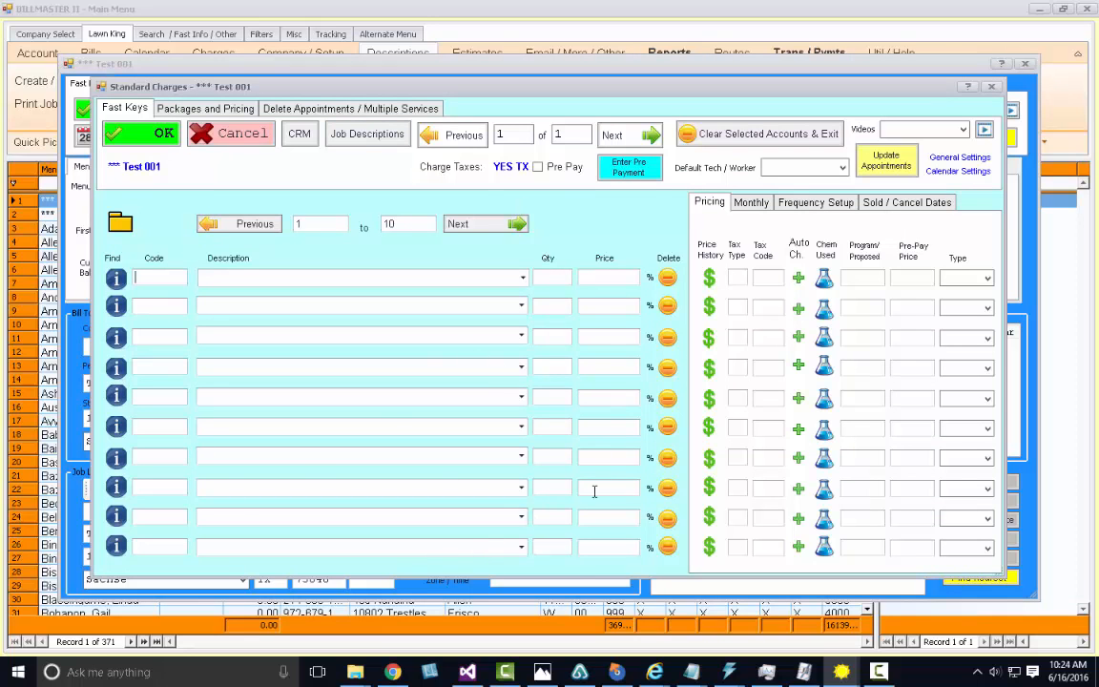
pyautogui.click(195, 111)
pyautogui.click(230, 169)
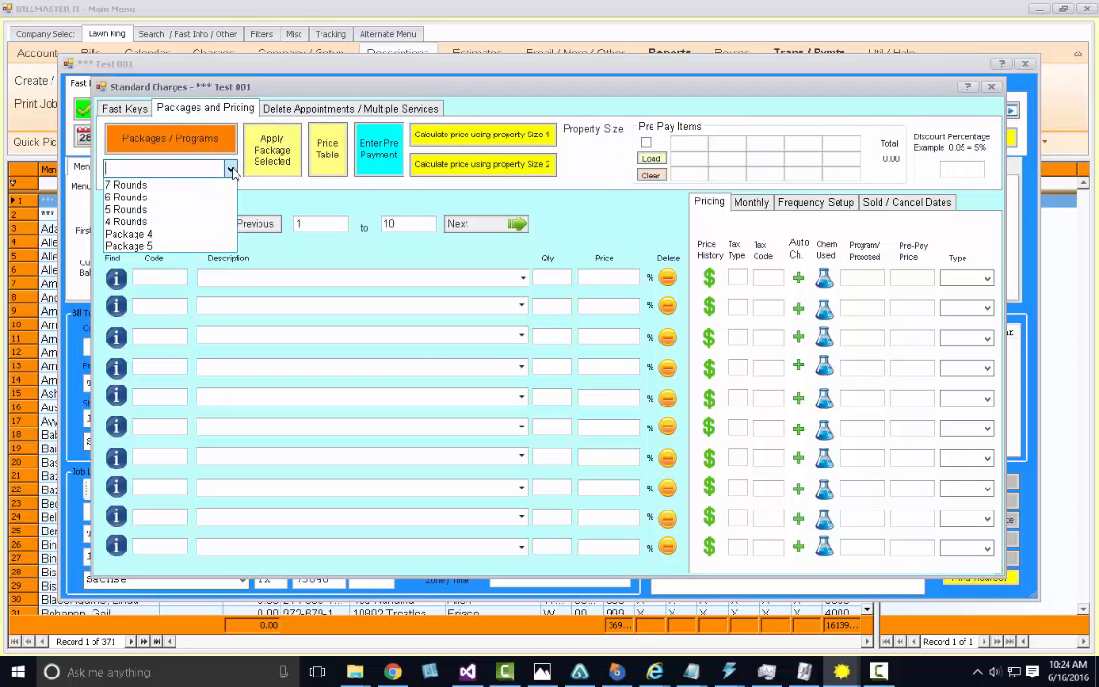
pyautogui.click(160, 209)
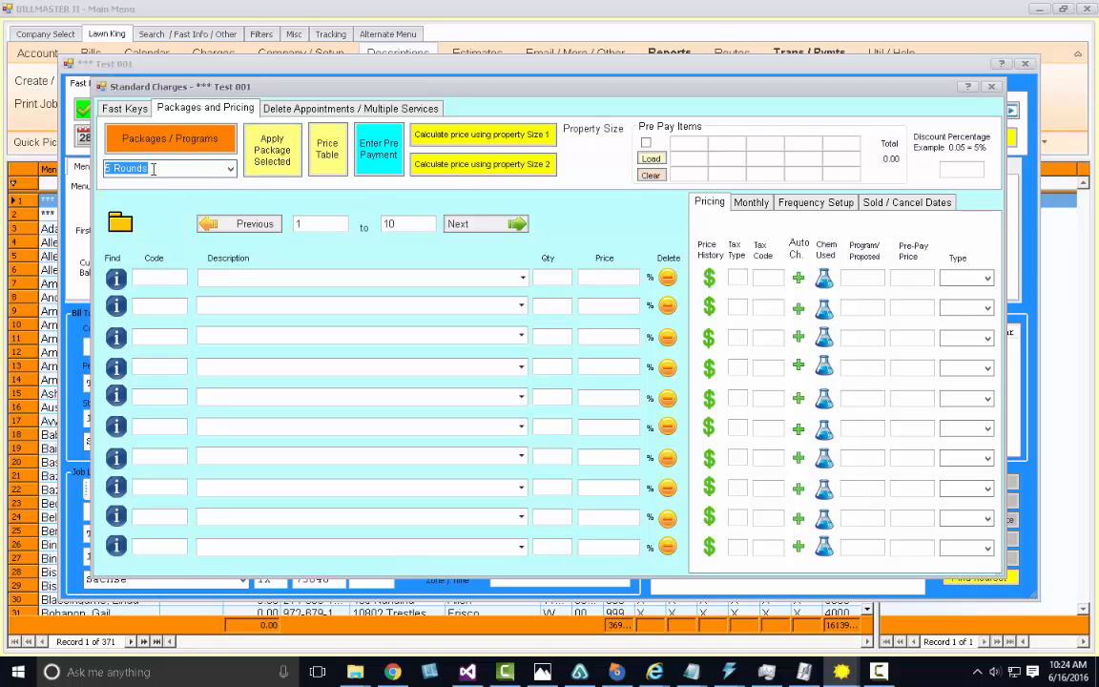
pyautogui.click(273, 162)
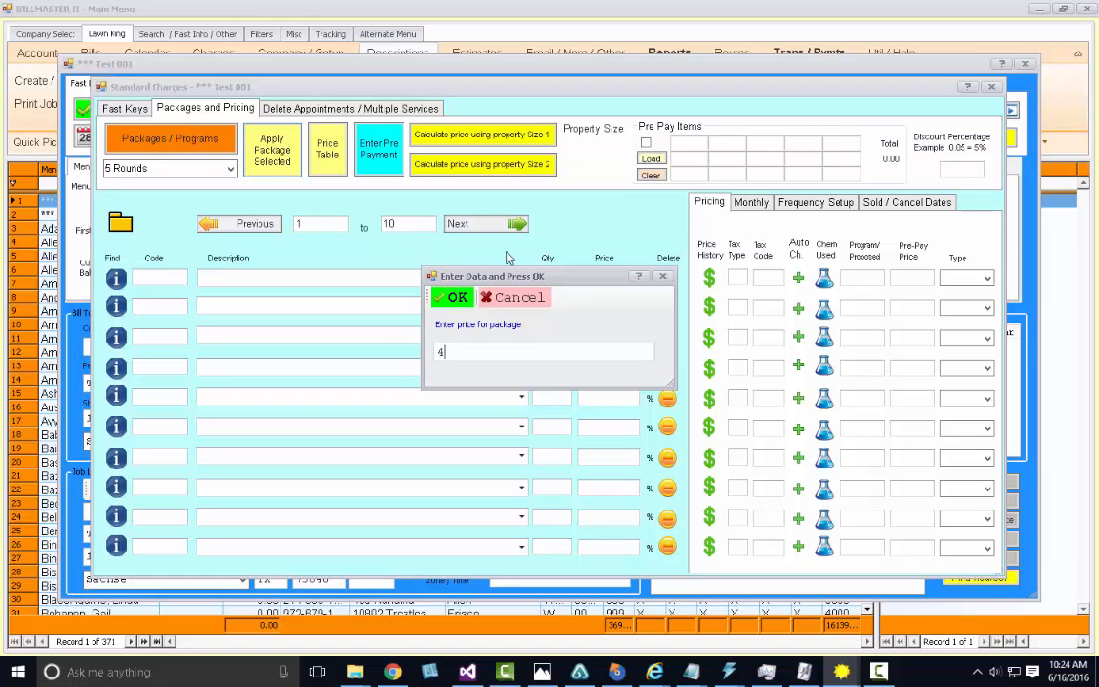
pyautogui.click(452, 296)
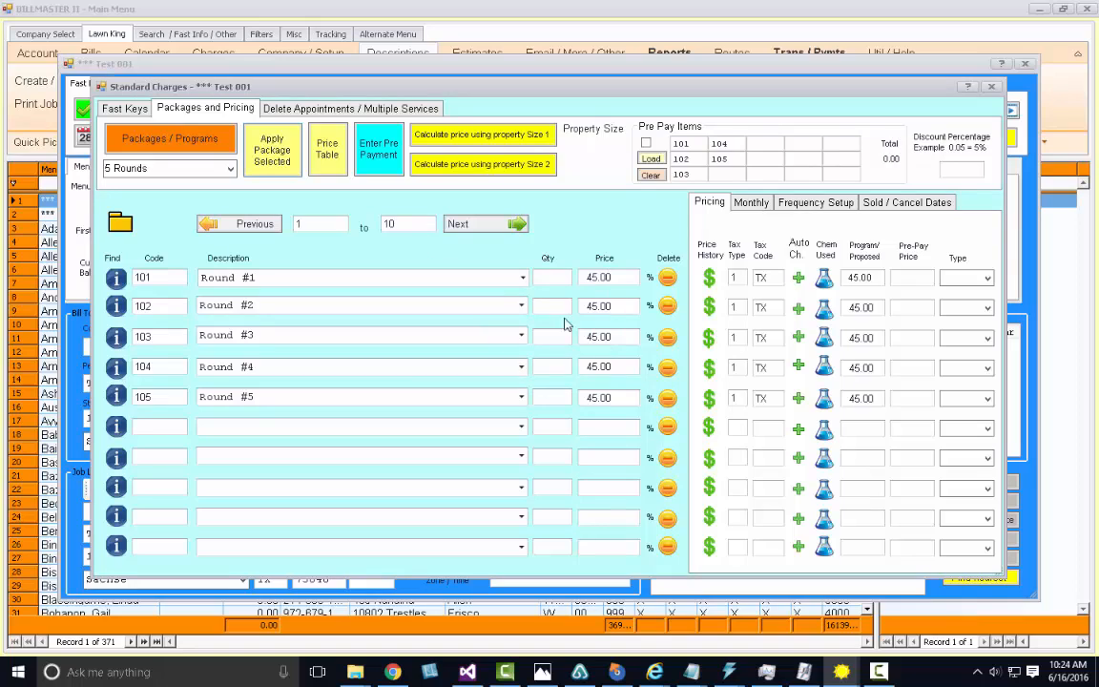
# Step: Delete the Round #3 line (code 103) from the standard charges, accept them and close the account record
pyautogui.click(608, 277)
pyautogui.click(624, 339)
pyautogui.click(667, 337)
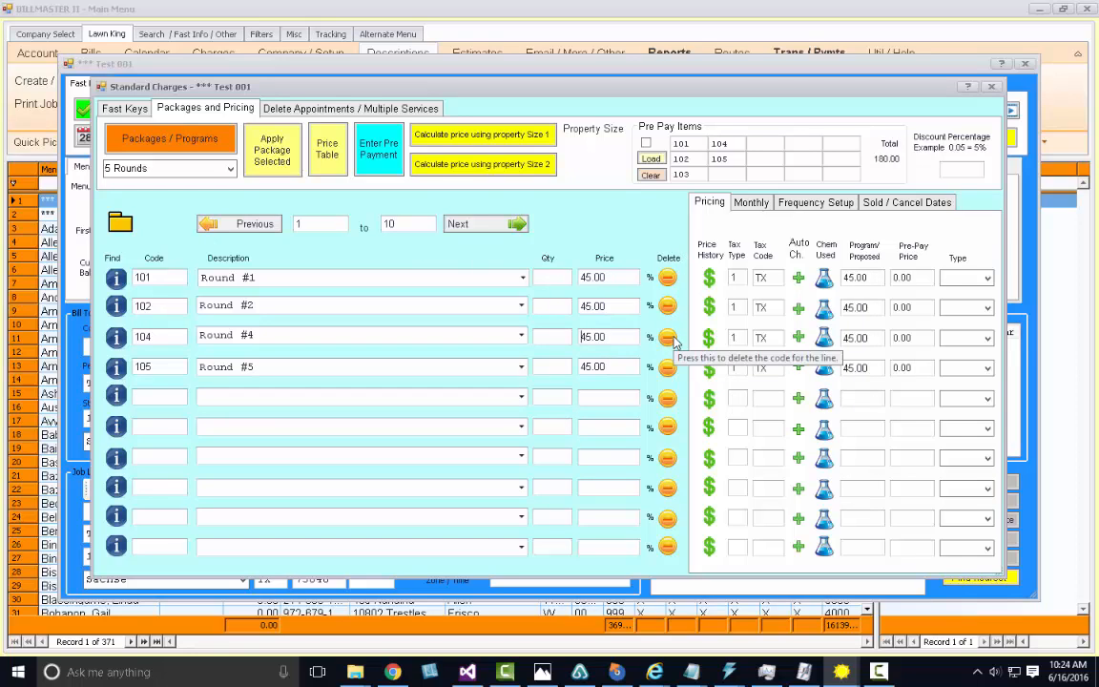
pyautogui.click(108, 109)
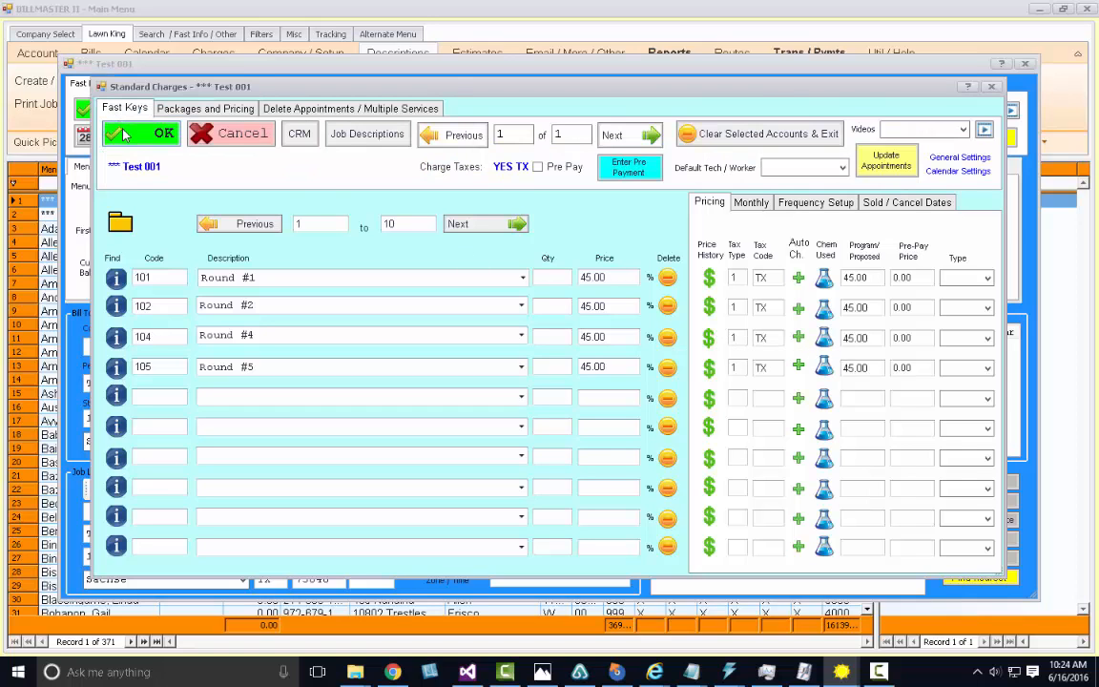
pyautogui.click(122, 135)
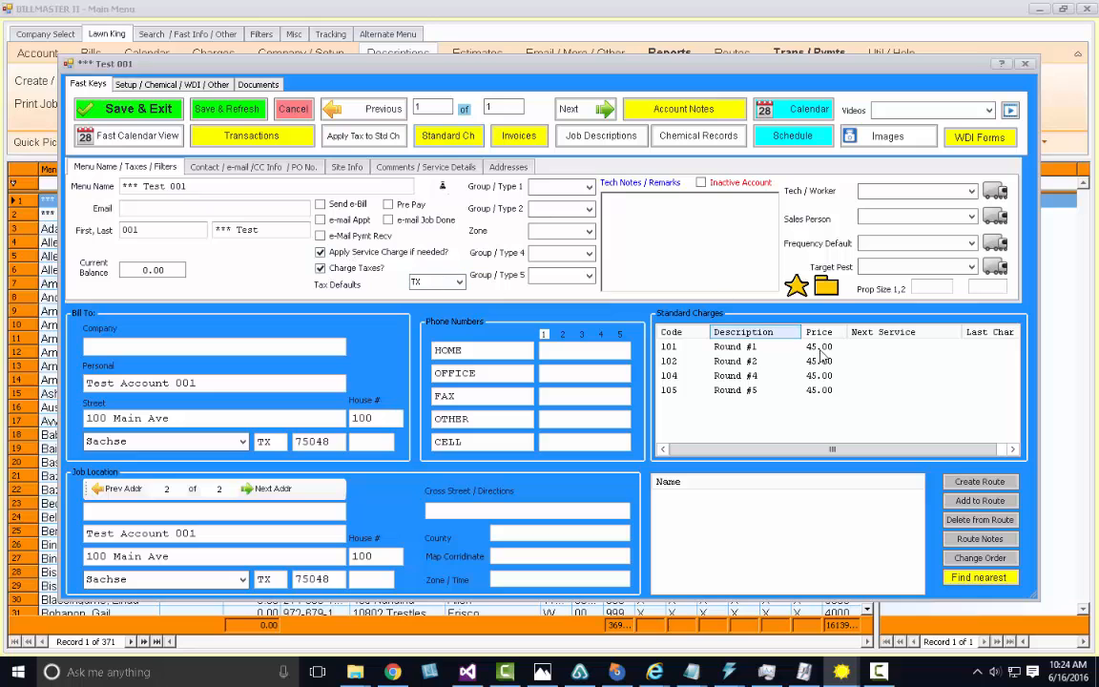
pyautogui.click(281, 108)
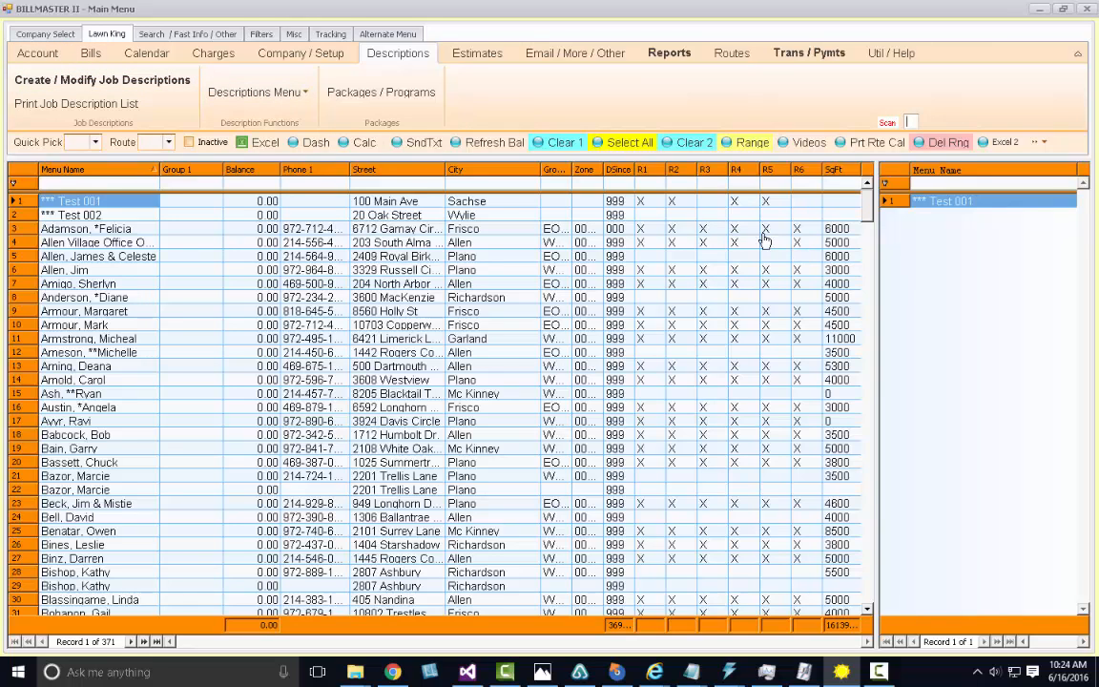
# Step: Apply charge code 101 to the selected Test 001 account, declining to record transactions without a price, and save the charge
pyautogui.click(197, 54)
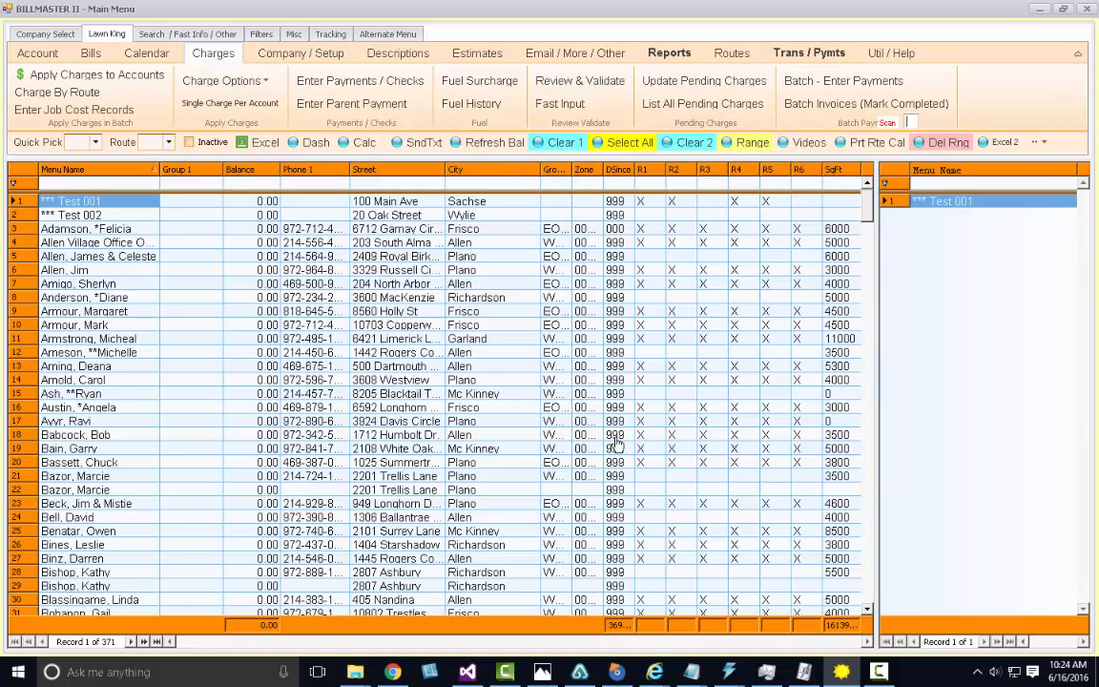
pyautogui.click(950, 204)
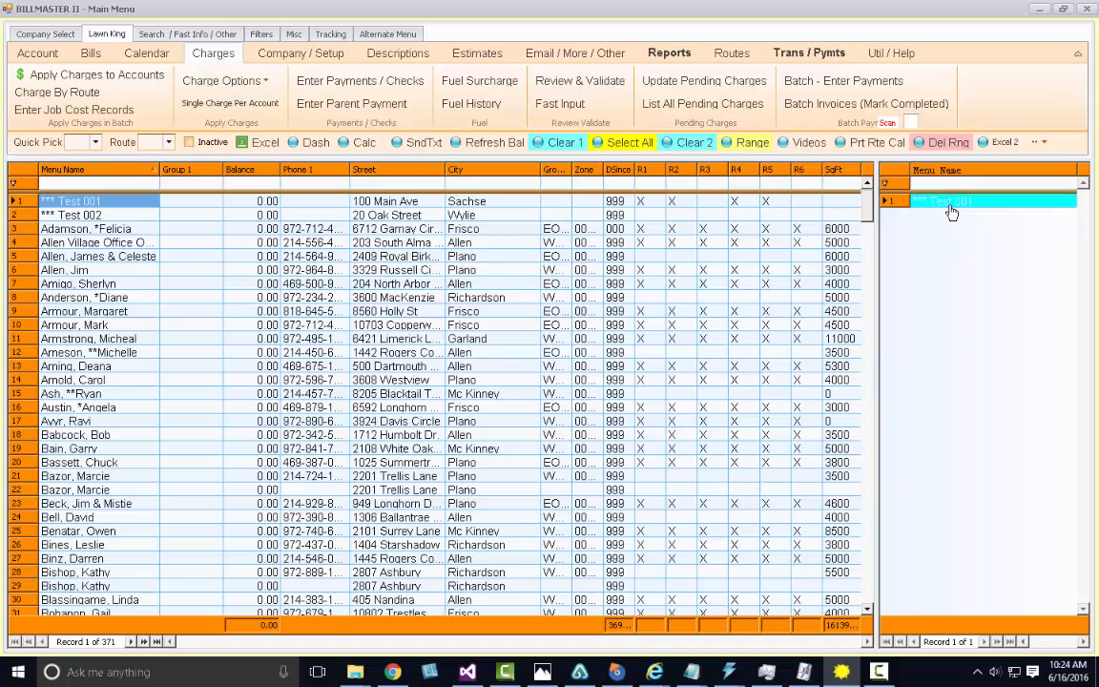
pyautogui.click(57, 76)
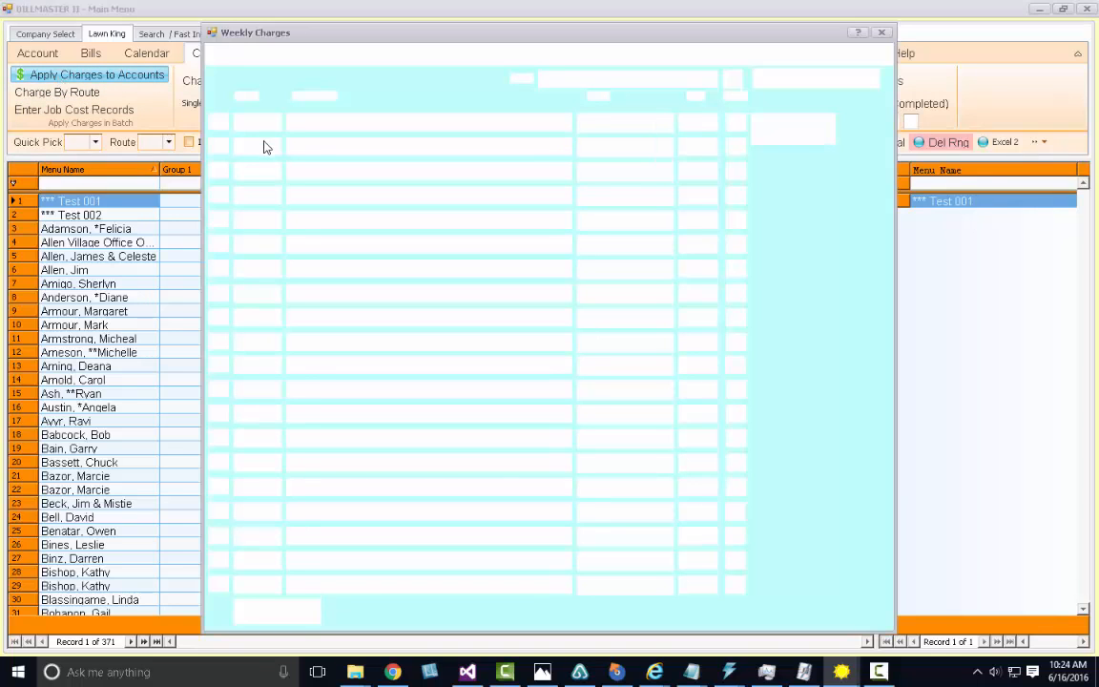
pyautogui.write('10')
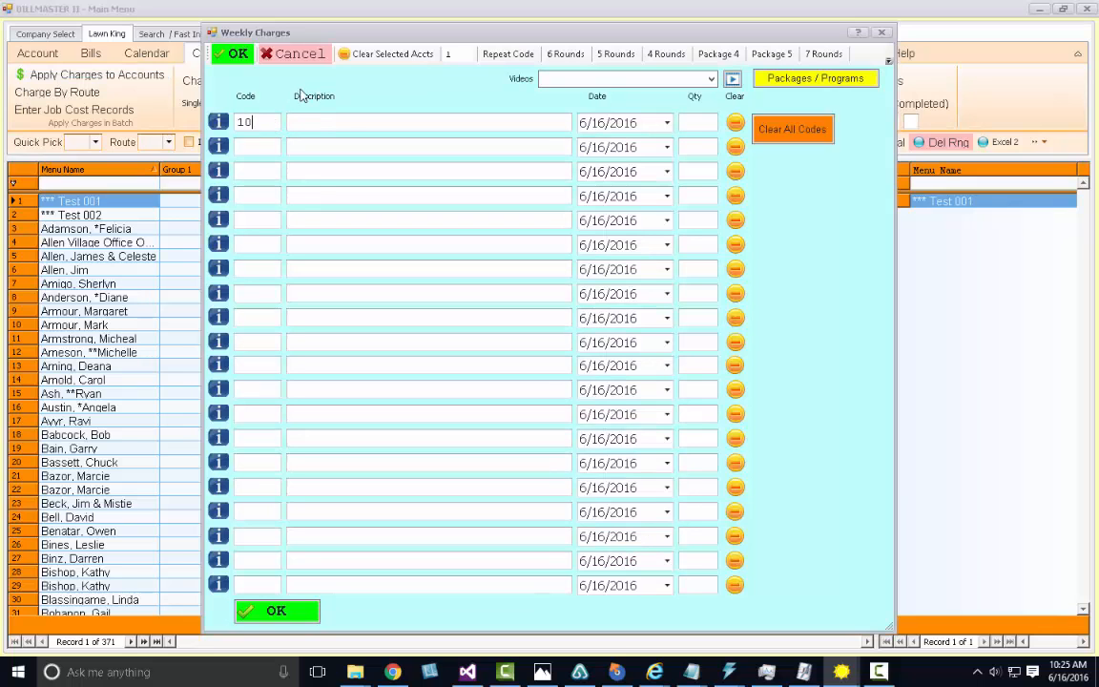
pyautogui.write('1')
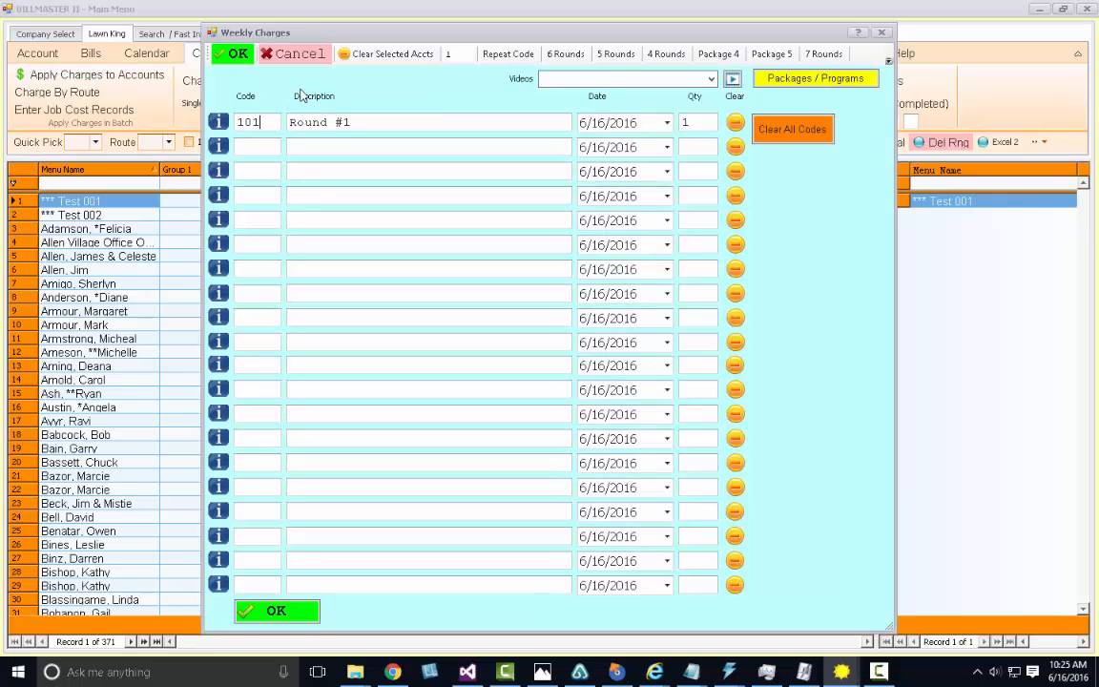
pyautogui.click(250, 61)
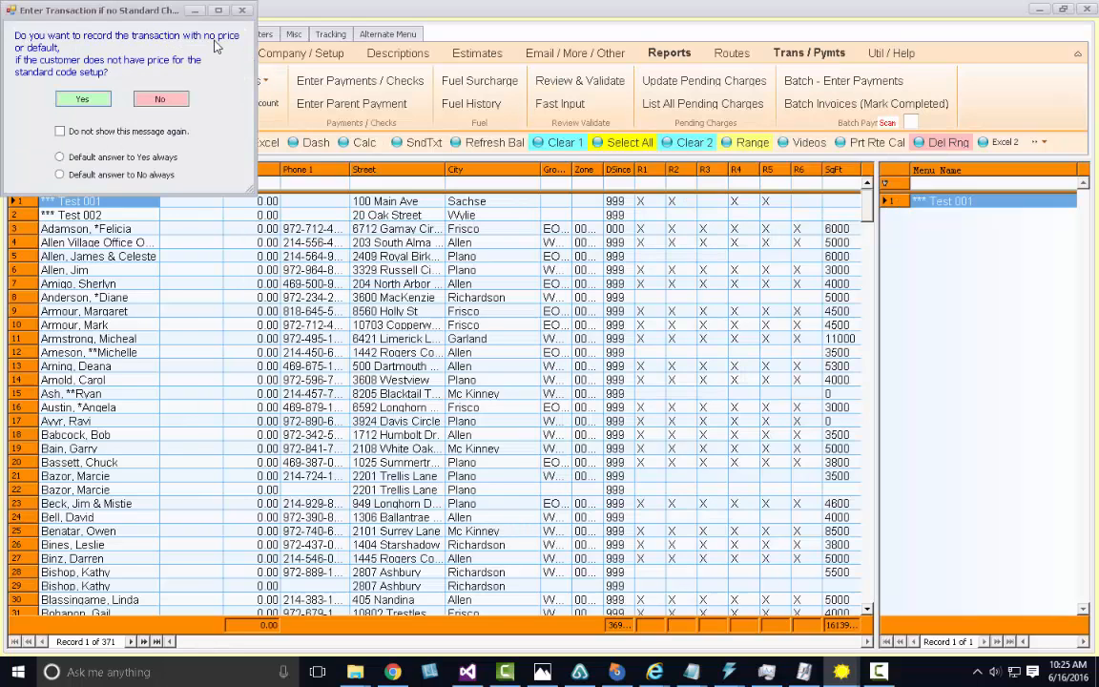
pyautogui.click(156, 101)
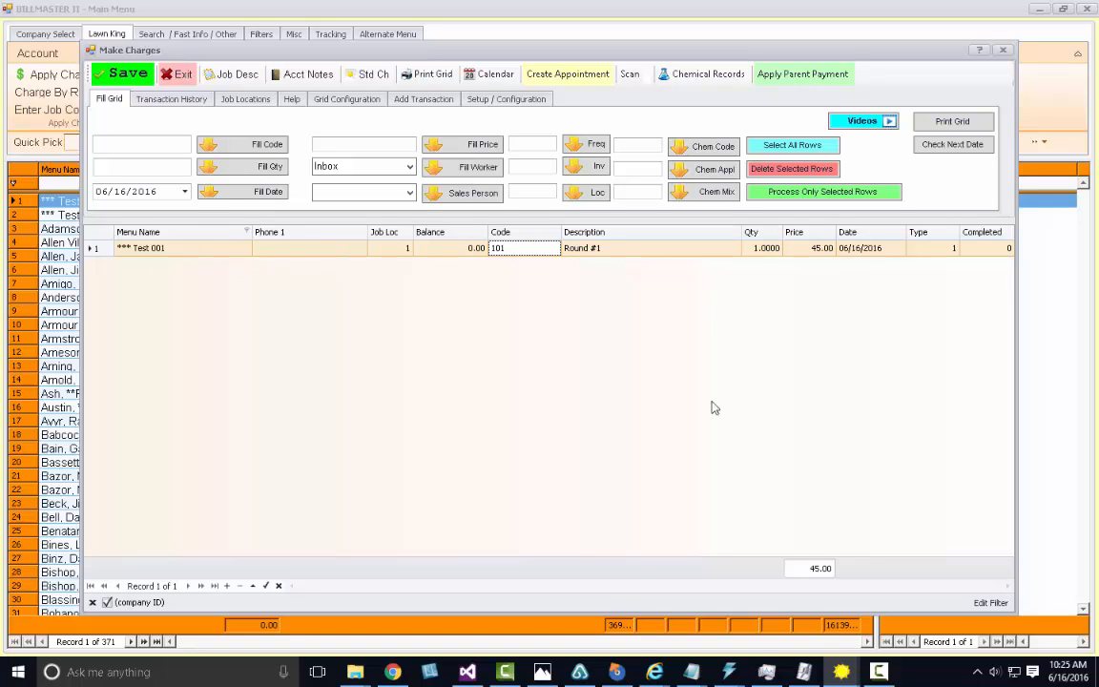
pyautogui.click(105, 249)
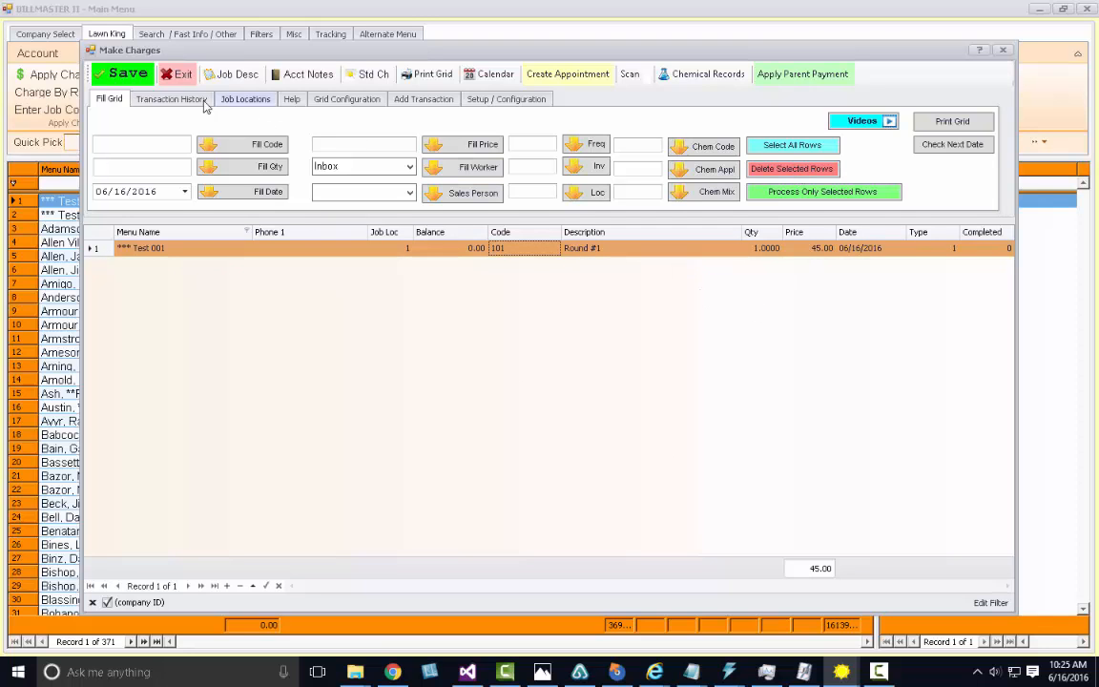
pyautogui.click(124, 73)
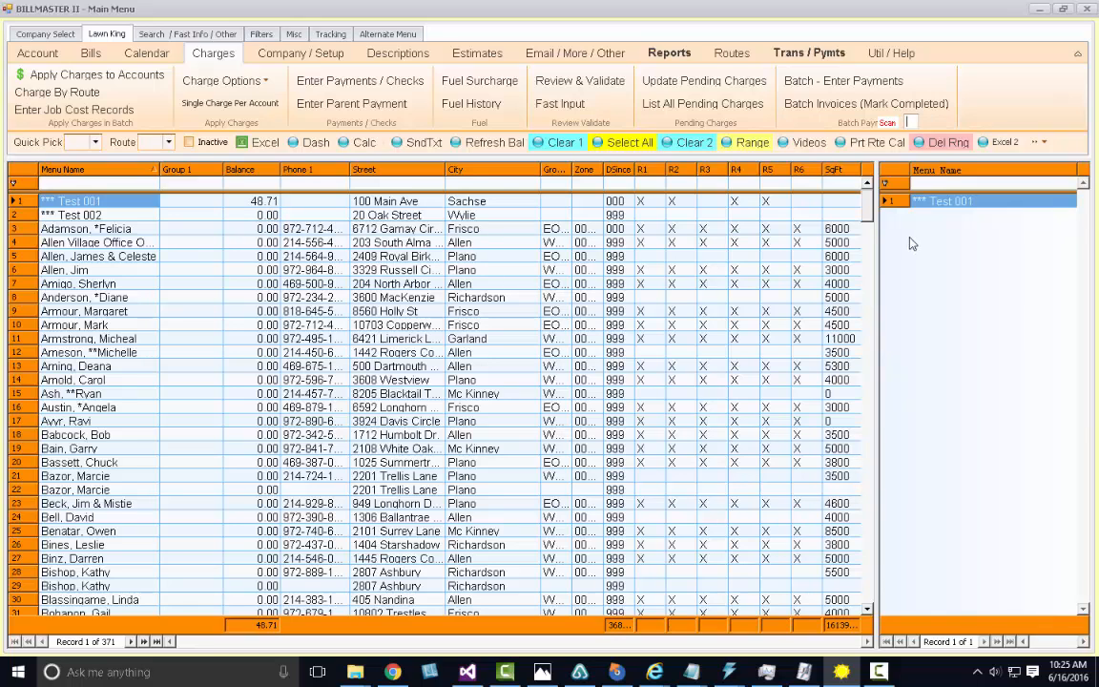
# Step: Review the subtotal and tax of the Round #1 charge in Test 001's transactions, then close them without saving
pyautogui.click(36, 58)
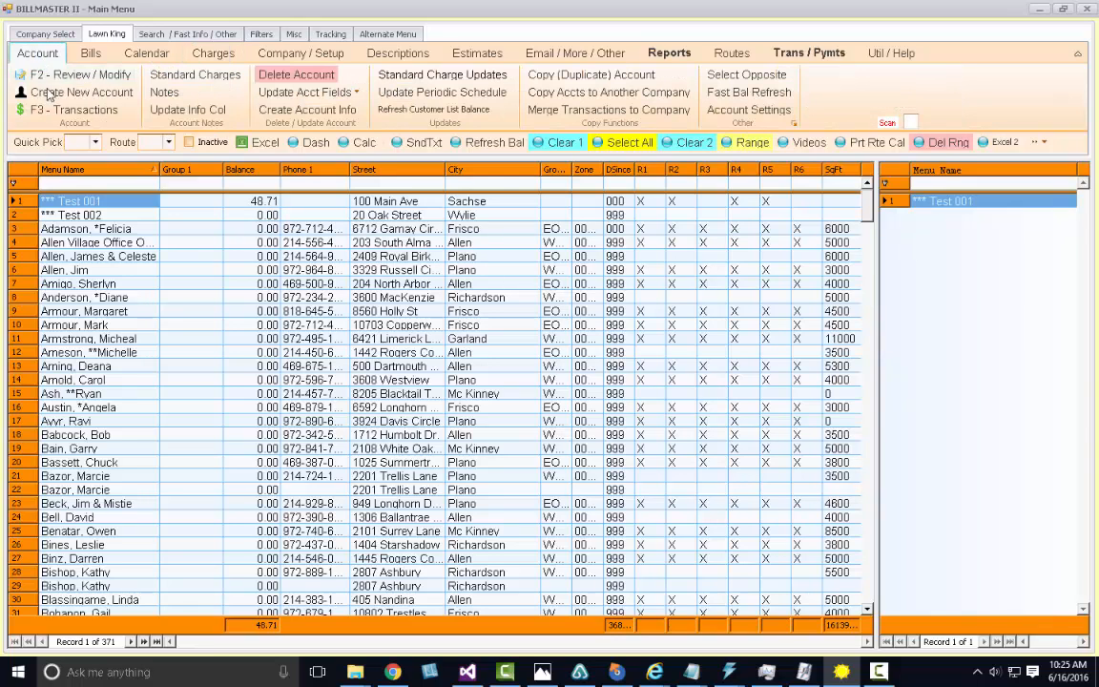
pyautogui.click(47, 116)
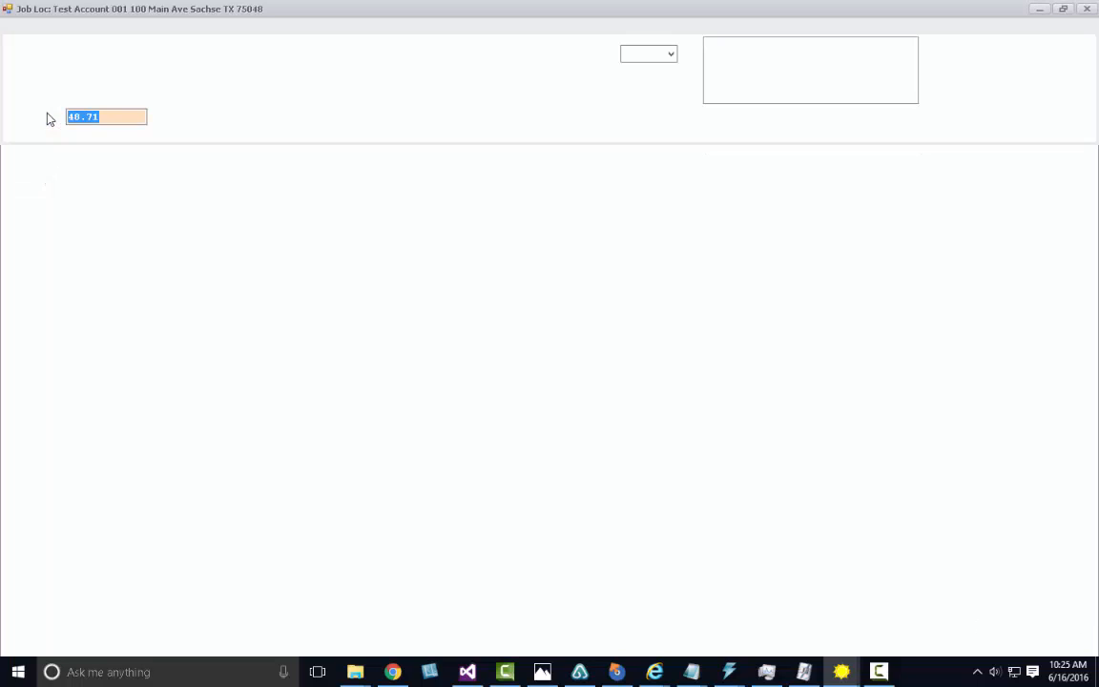
pyautogui.click(153, 274)
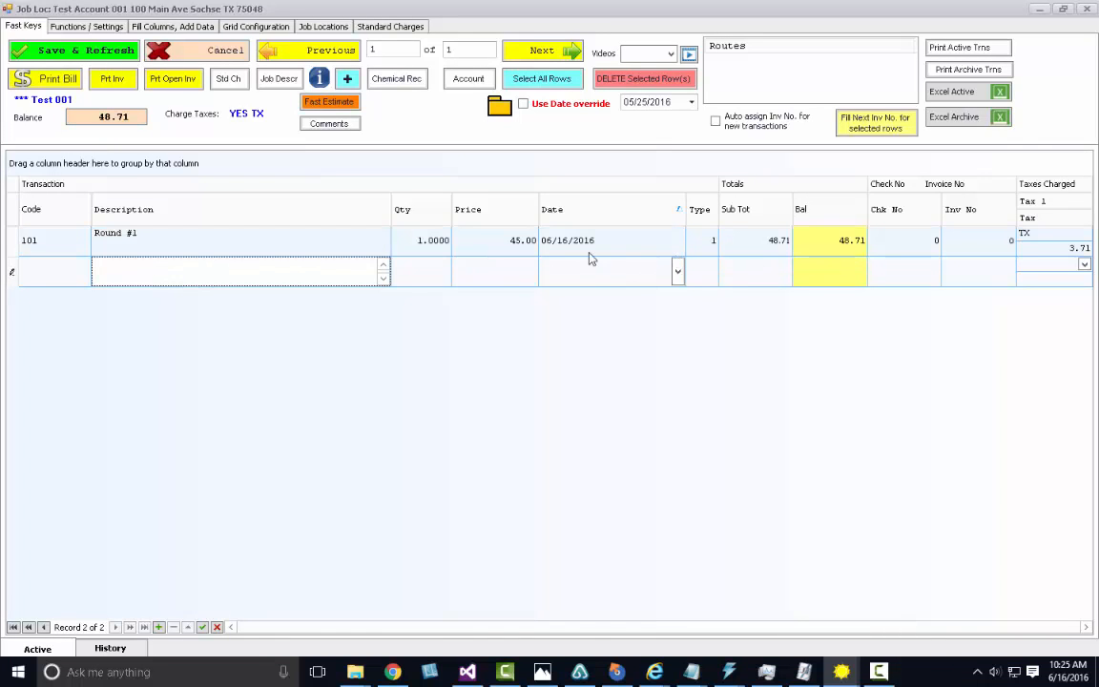
pyautogui.click(754, 250)
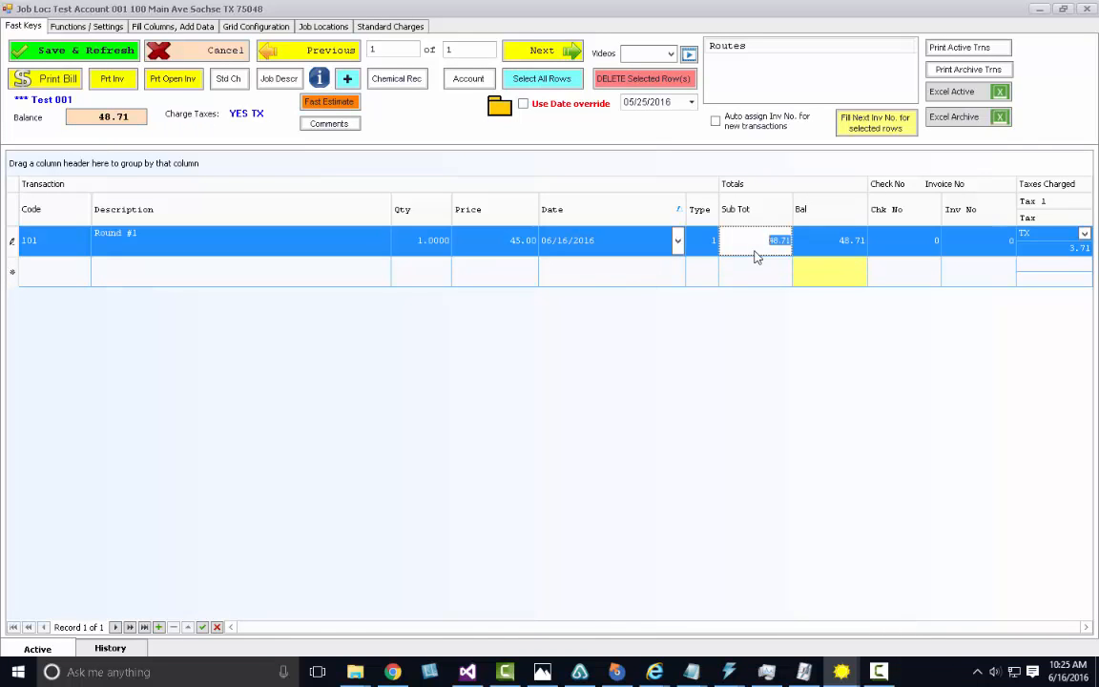
pyautogui.click(200, 55)
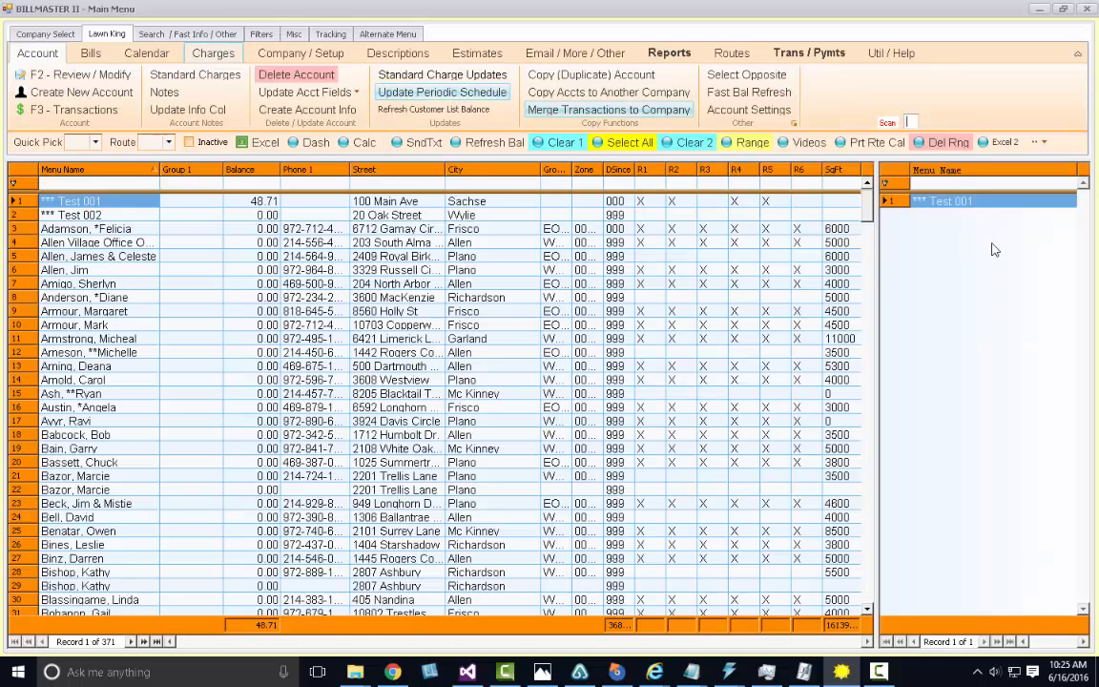
# Step: Produce the bill for Test 001 using the preset billing settings and close the invoice preview
pyautogui.click(92, 54)
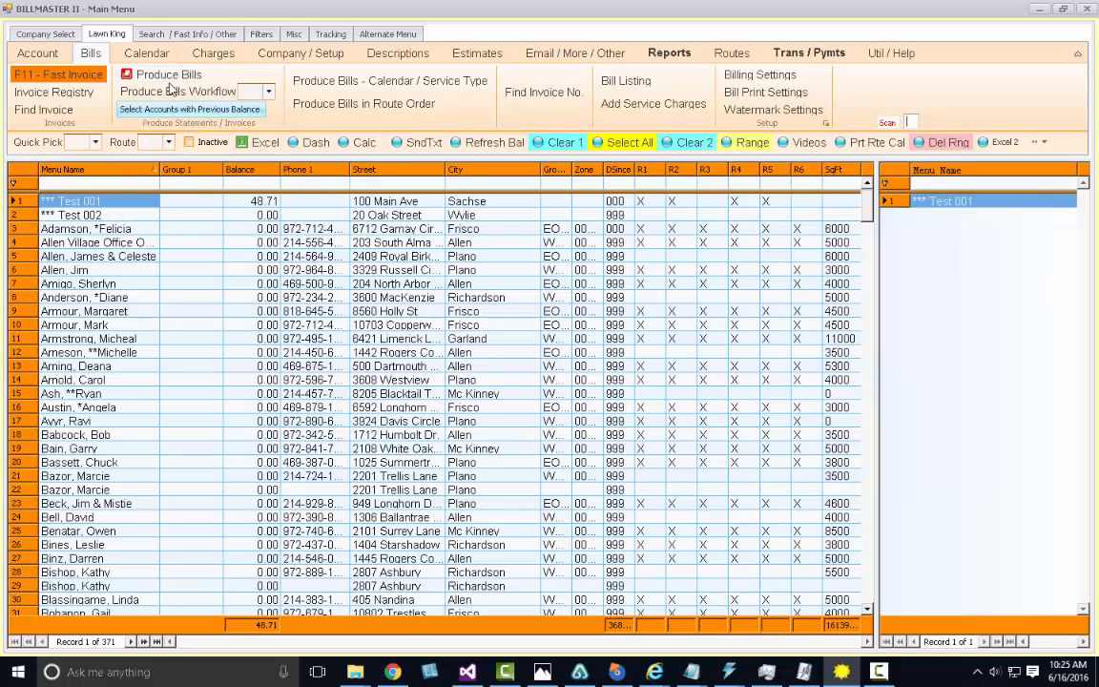
pyautogui.click(169, 78)
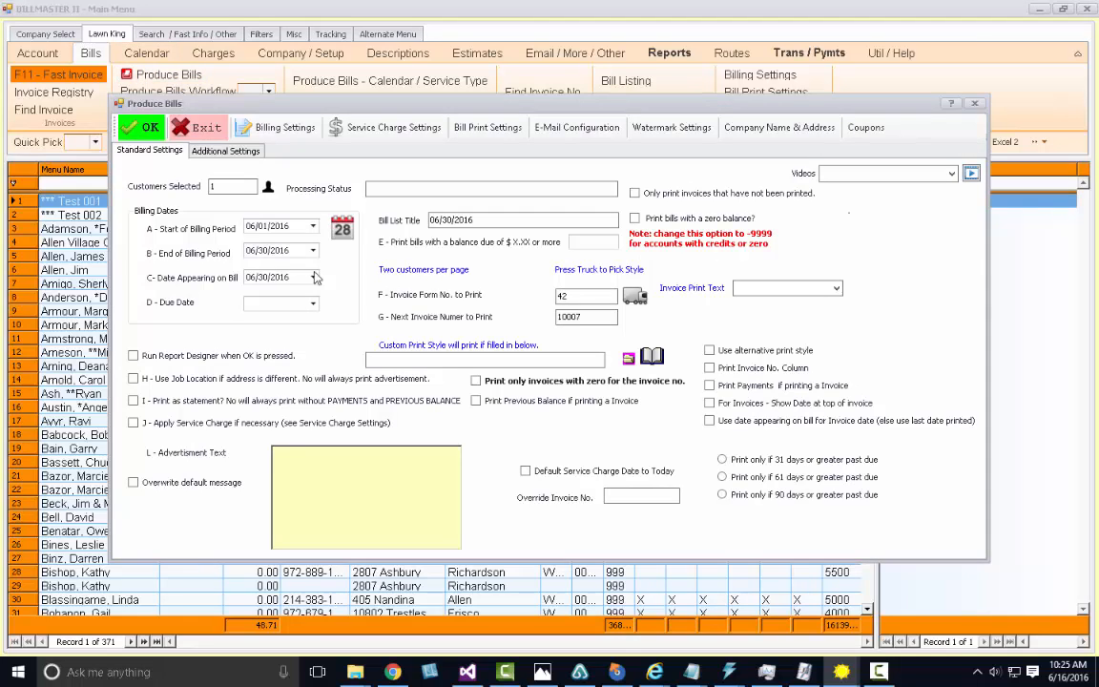
pyautogui.click(139, 127)
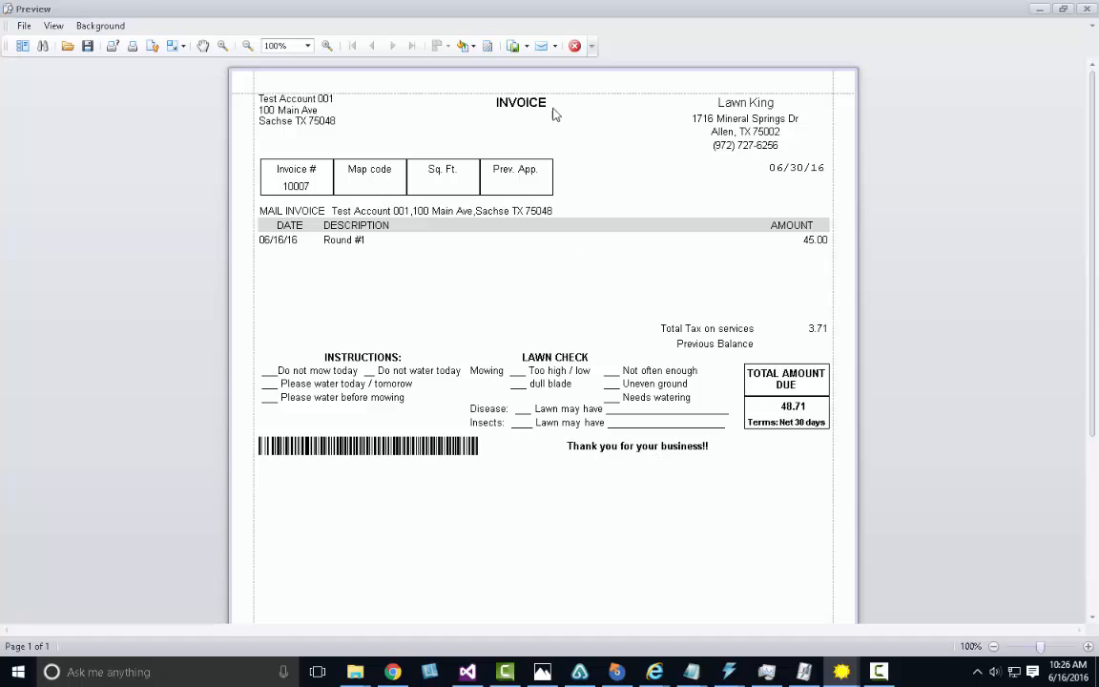
pyautogui.click(575, 46)
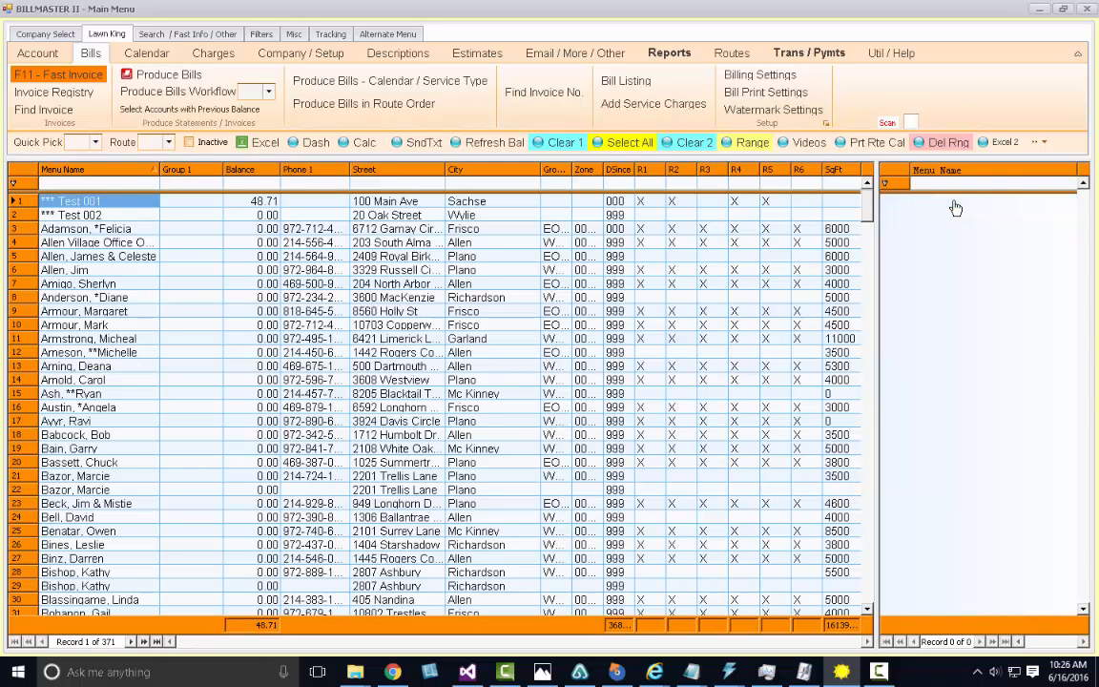
# Step: Open Test 001's transactions to check the invoice number on the Round #1 charge
pyautogui.moveTo(870, 210)
pyautogui.mouseDown()
pyautogui.moveTo(859, 412)
pyautogui.moveTo(866, 195)
pyautogui.mouseUp()
pyautogui.rightClick(52, 200)
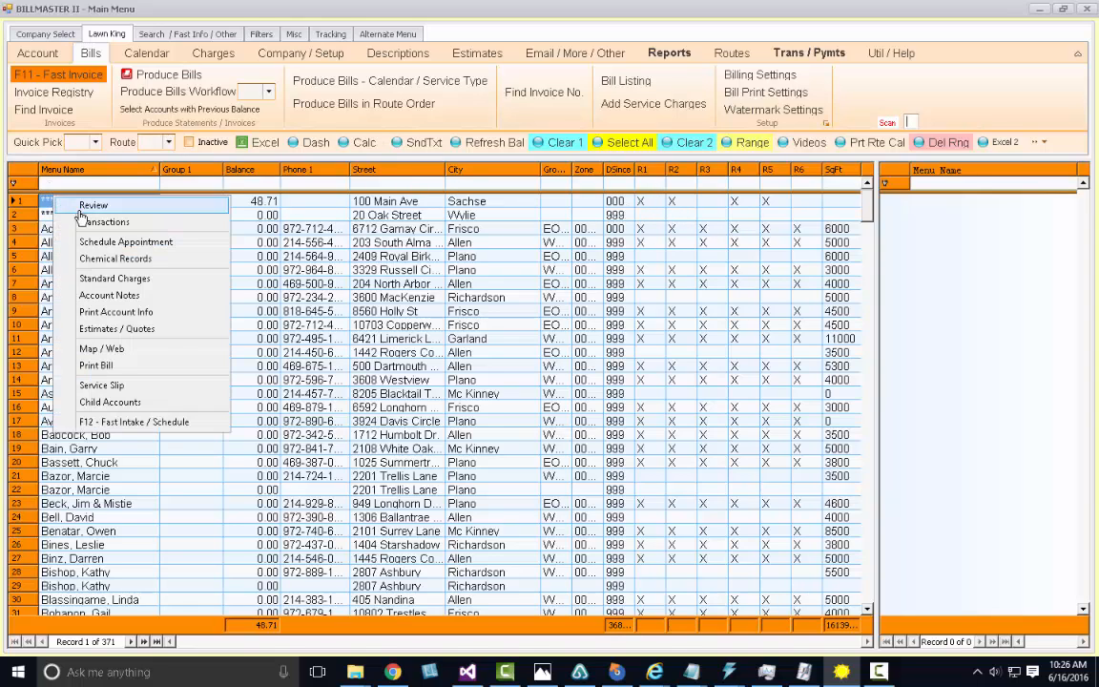
pyautogui.click(85, 222)
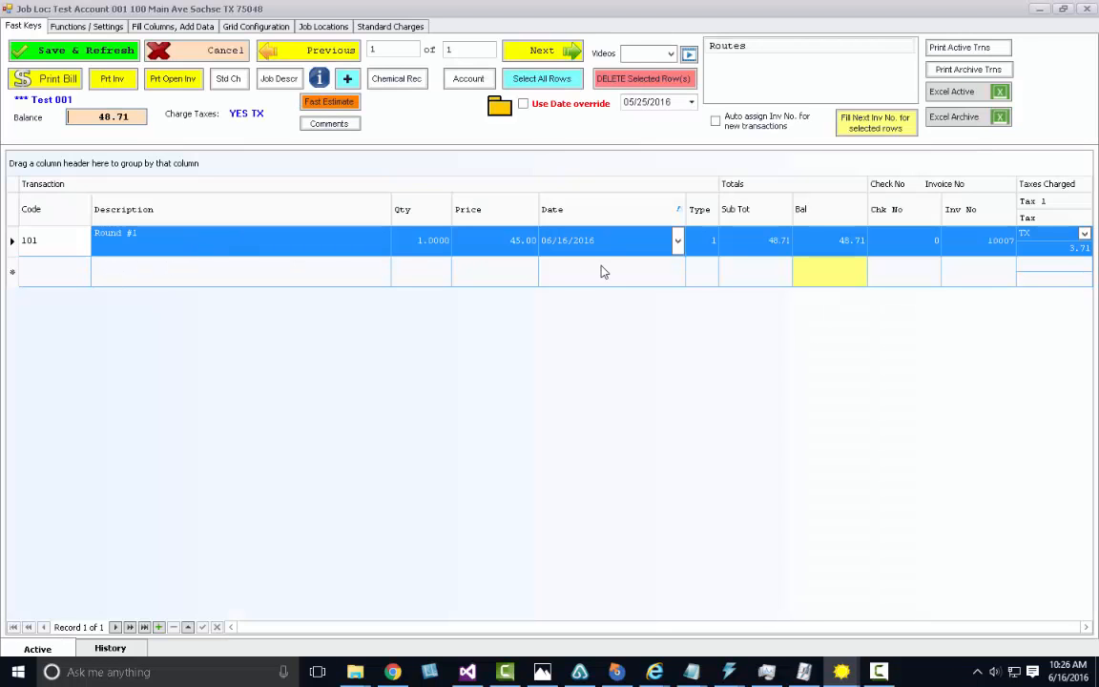
# Step: Set the Round #1 charge's date to 03/16/2016 and save Test 001's transactions
pyautogui.click(555, 243)
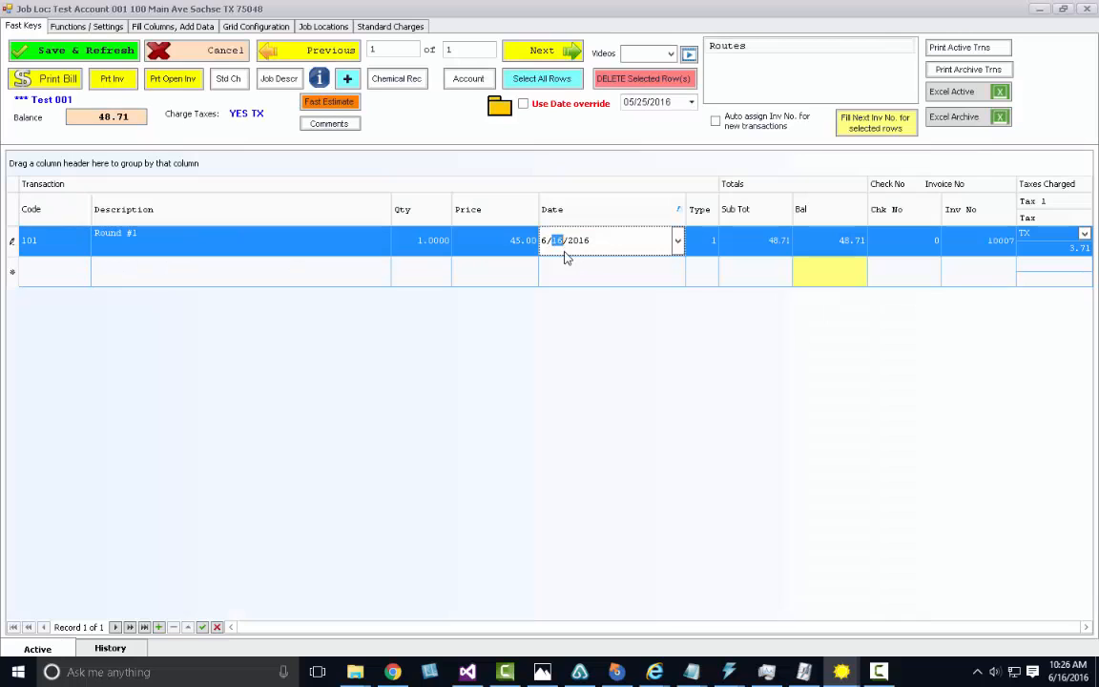
pyautogui.click(550, 243)
pyautogui.click(564, 267)
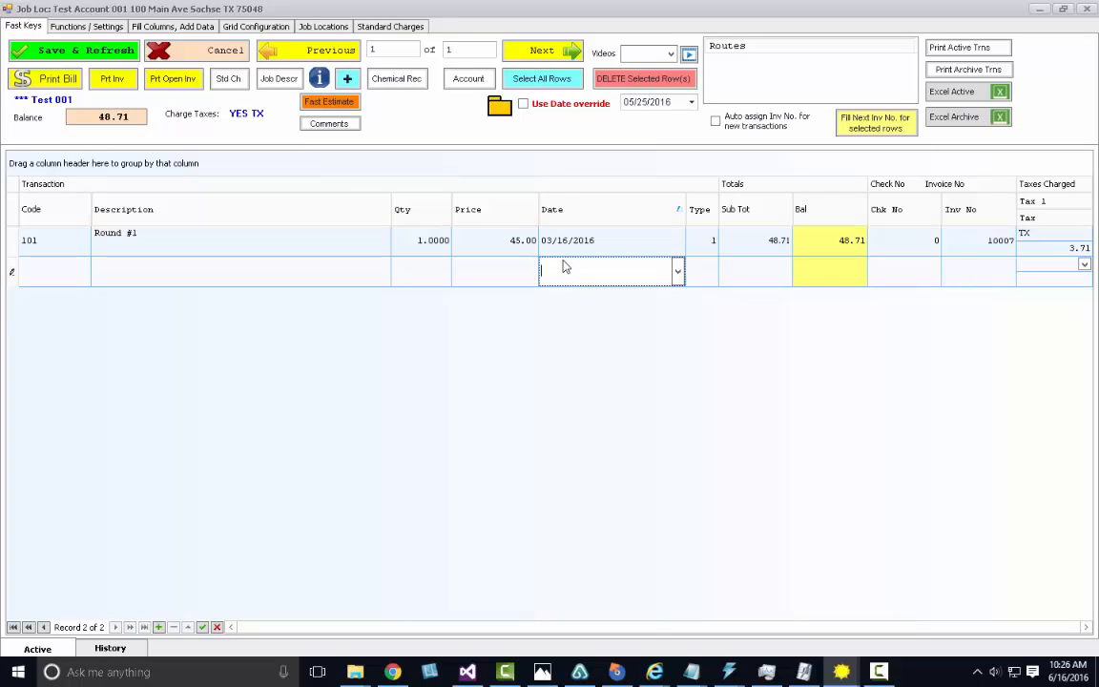
pyautogui.click(114, 52)
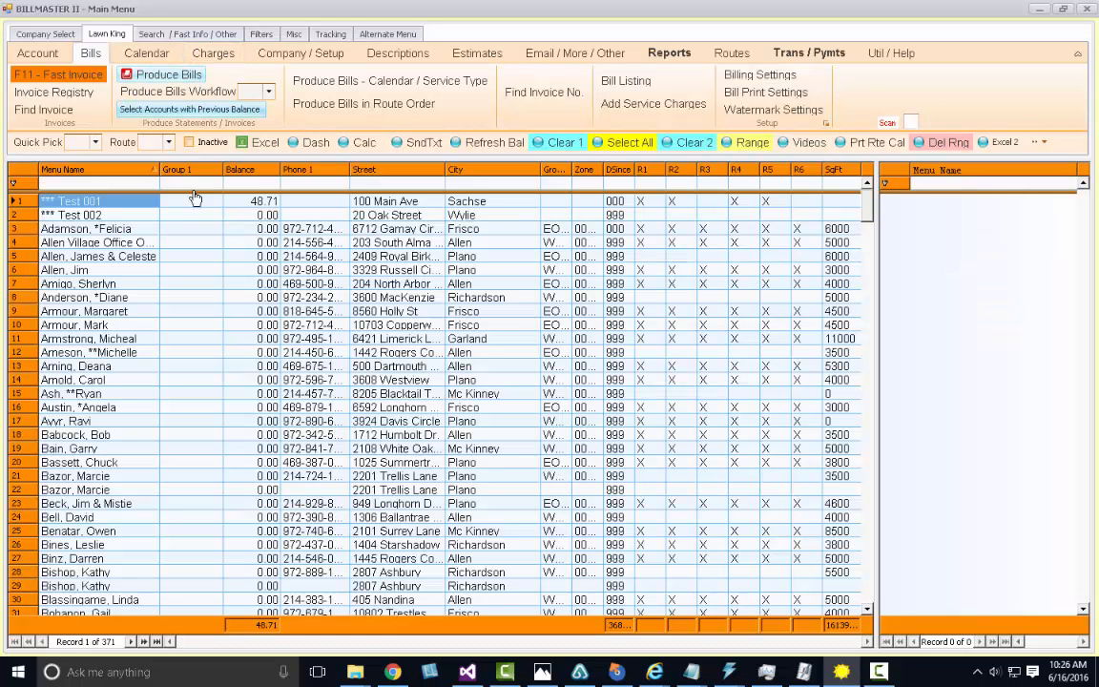
# Step: Select the Test 001 account and recalculate its days since last service in the account grid
pyautogui.click(360, 145)
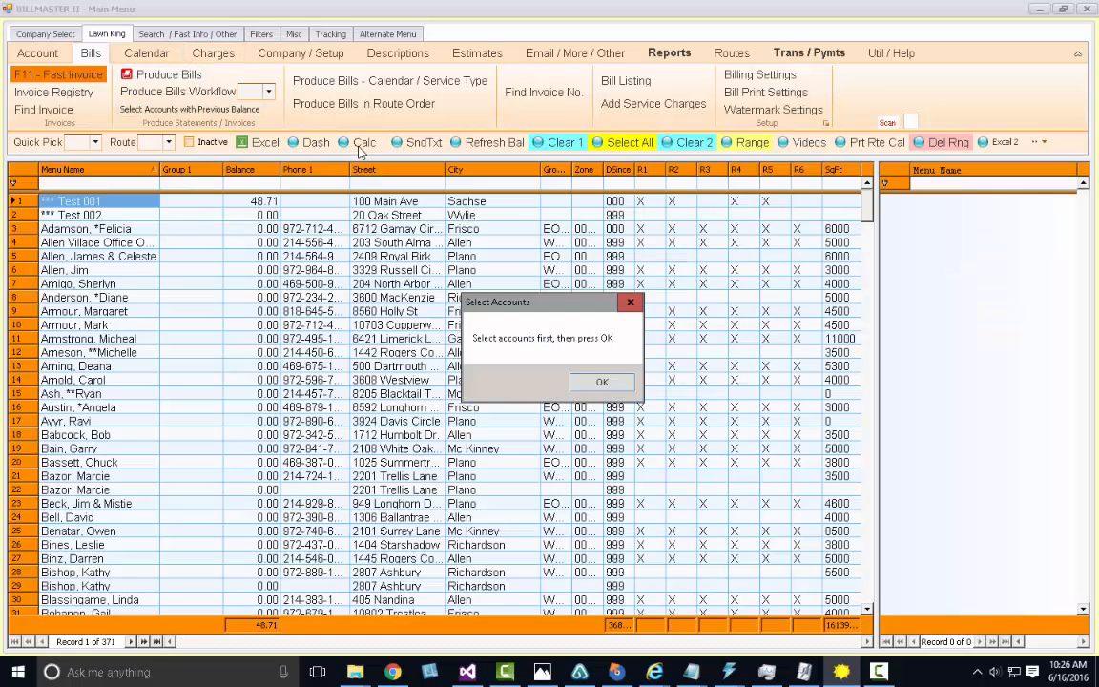
pyautogui.click(602, 381)
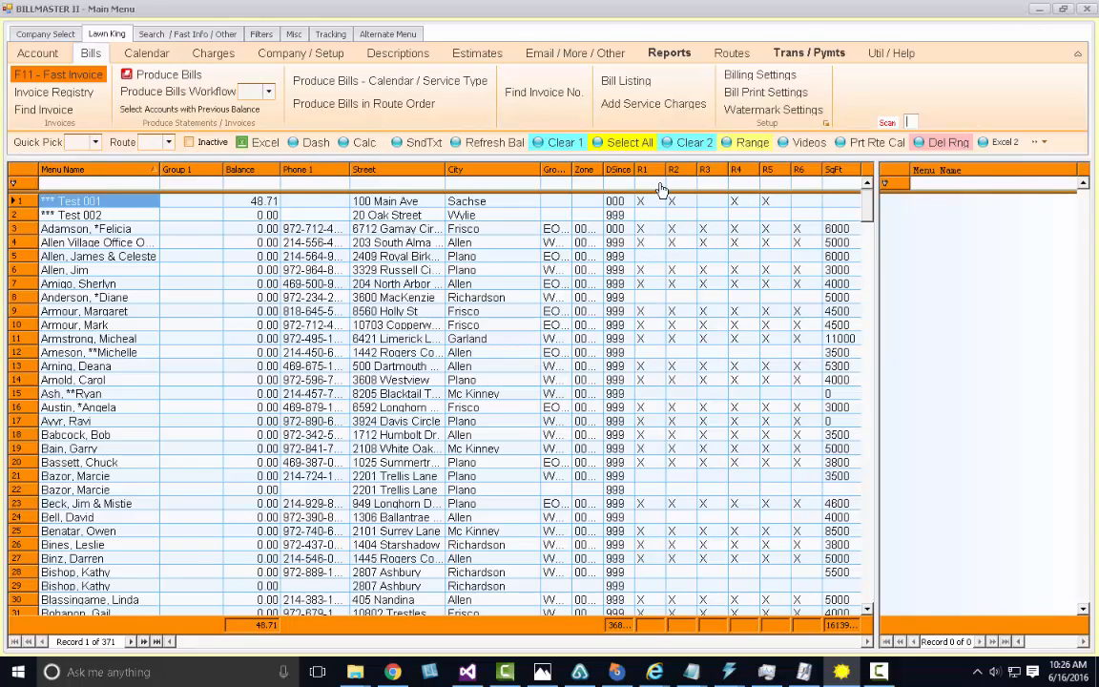
pyautogui.click(641, 202)
pyautogui.click(348, 145)
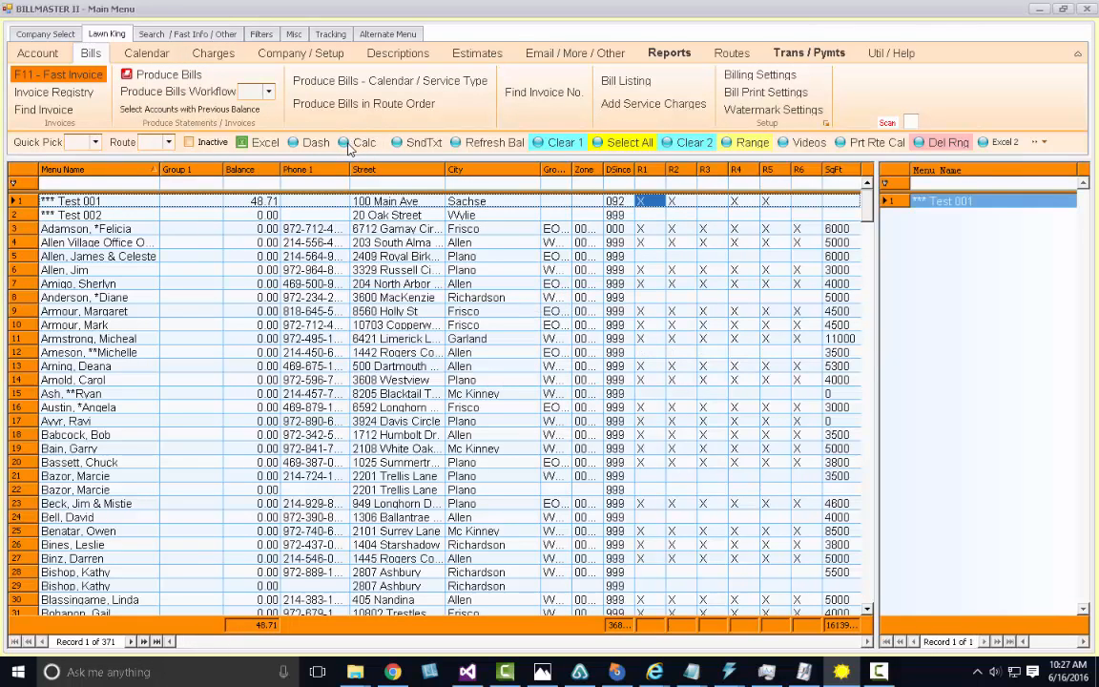
pyautogui.click(717, 299)
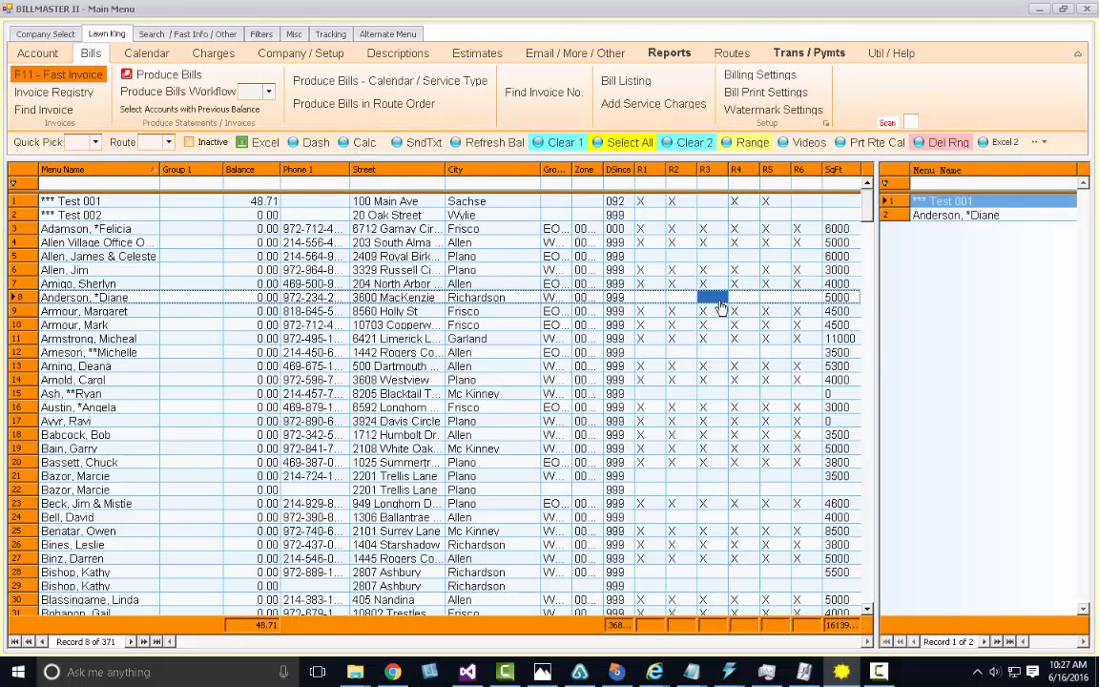
pyautogui.click(622, 203)
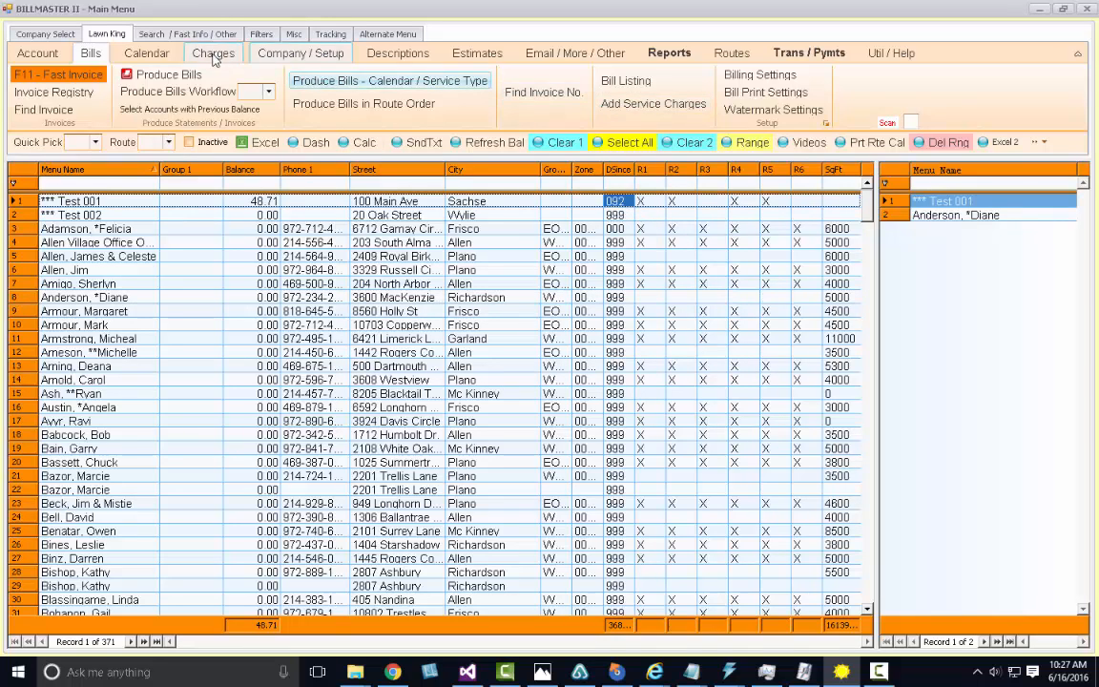
# Step: Enable the A=Active, D=Done standard charges display in the general settings and recalculate the first three accounts in the grid
pyautogui.click(283, 55)
pyautogui.click(261, 75)
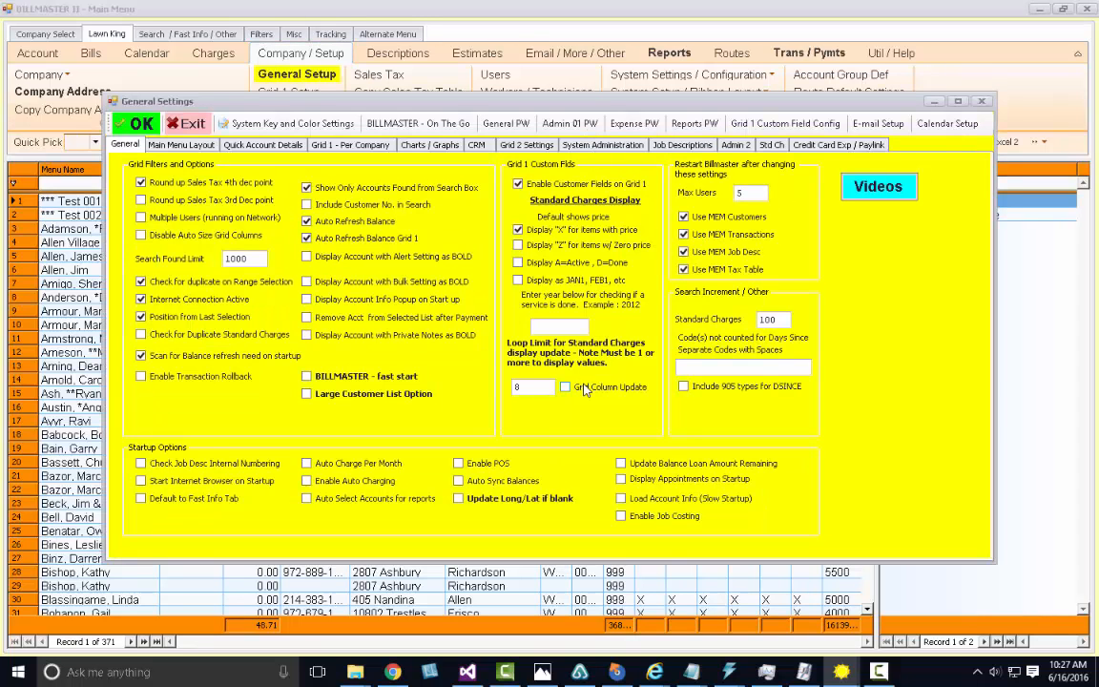
pyautogui.click(518, 263)
pyautogui.click(135, 121)
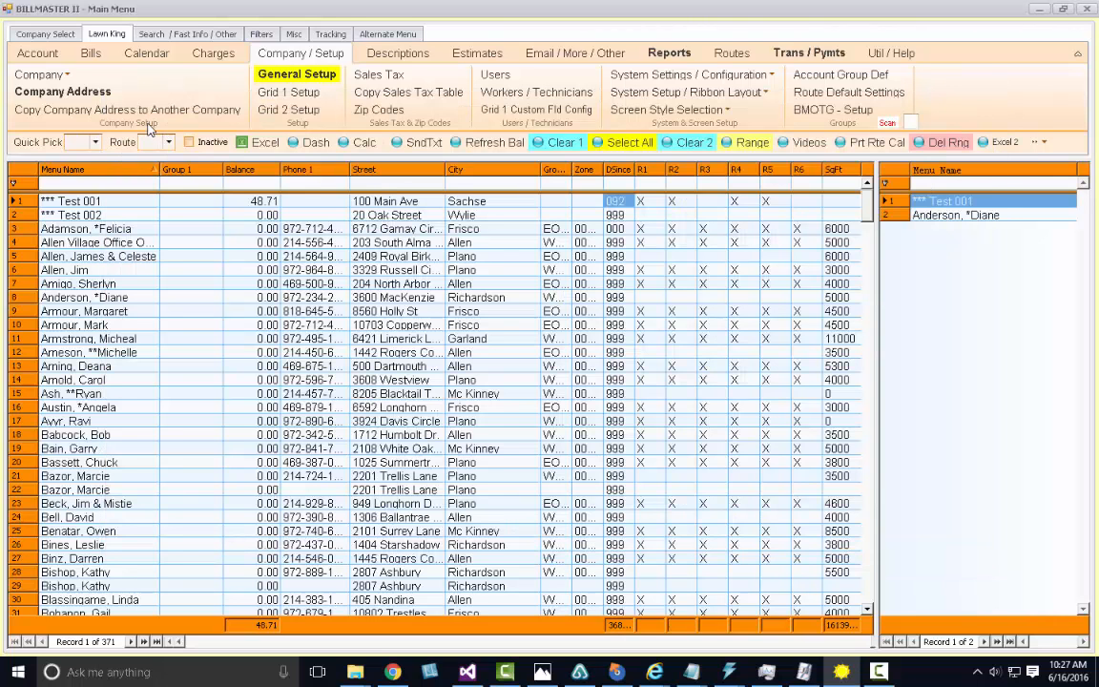
pyautogui.moveTo(37, 199); pyautogui.dragTo(28, 230)
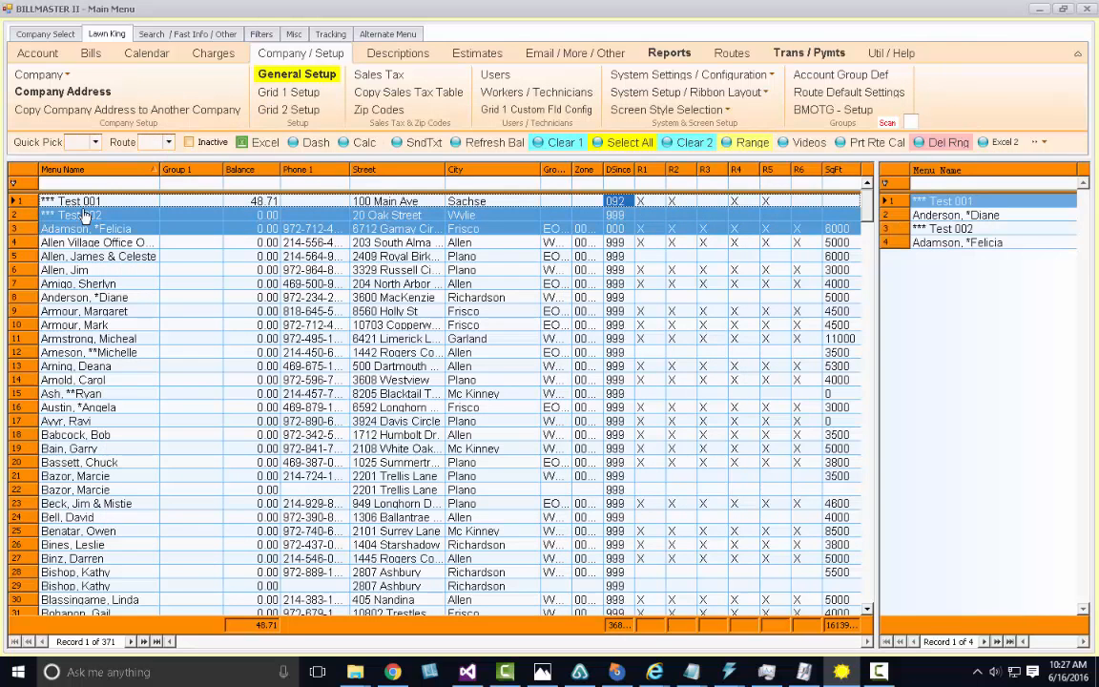
pyautogui.click(352, 145)
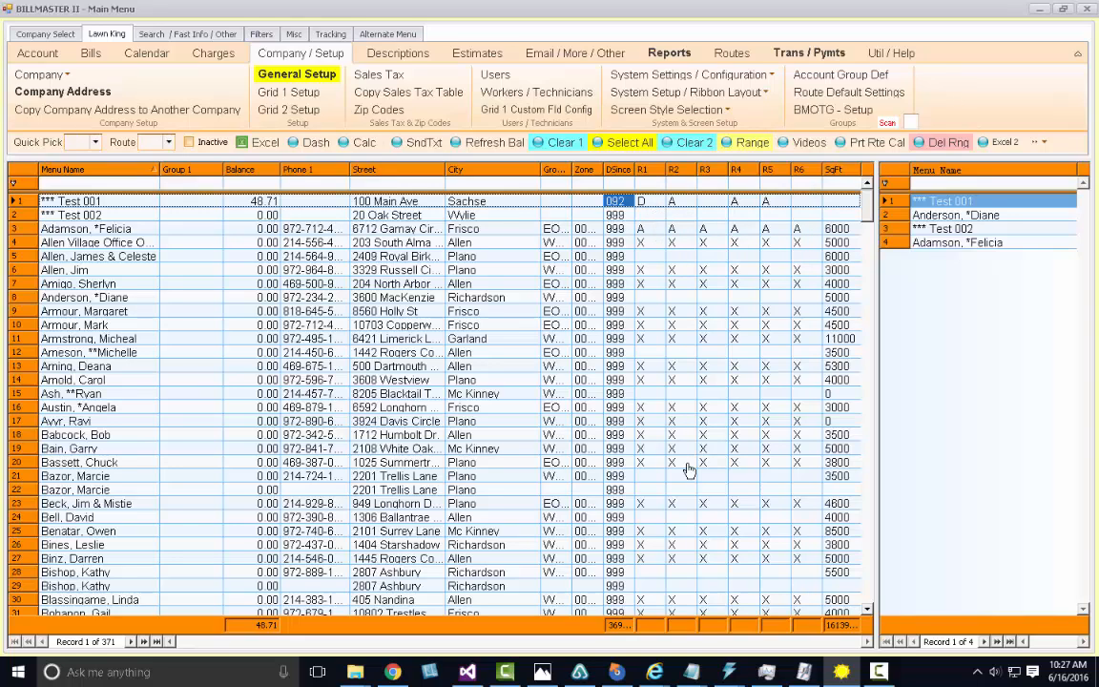
# Step: Filter the R1 column by D for done, filter it by A for active, and clear the filter
pyautogui.click(644, 184)
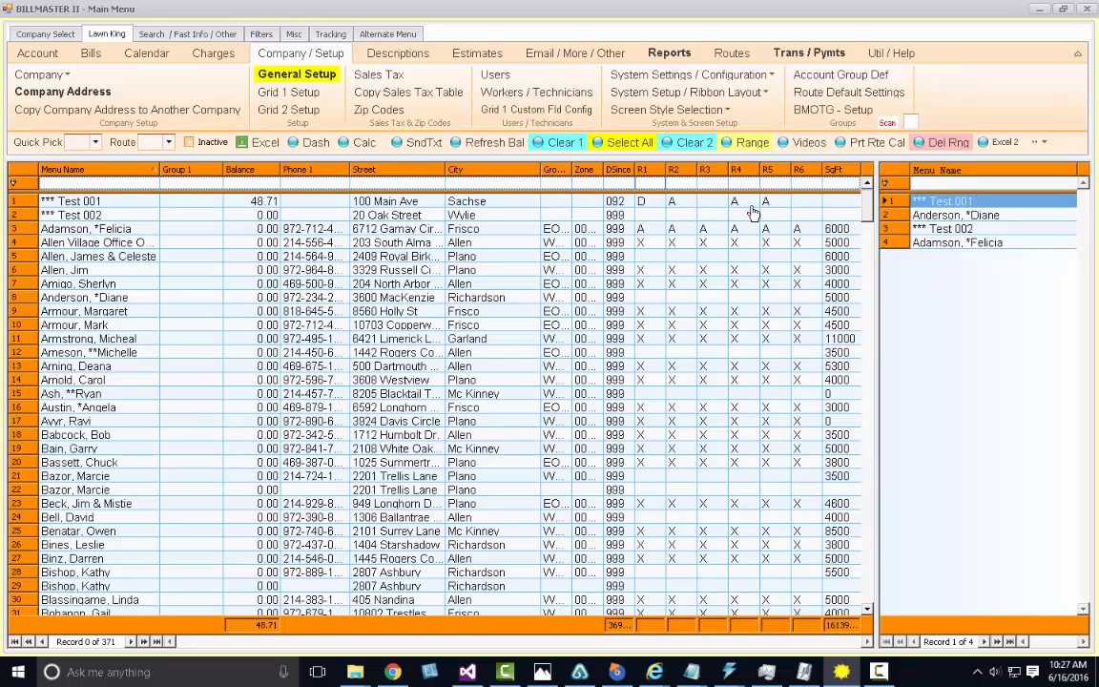
pyautogui.write('D')
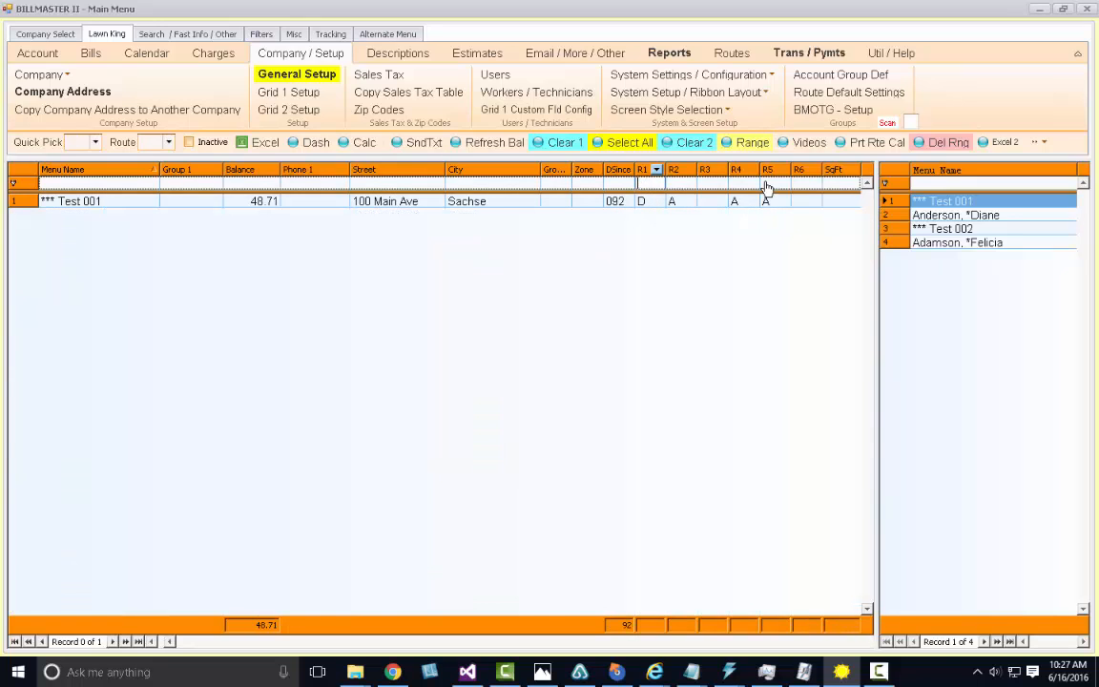
pyautogui.press('BackSpace')
pyautogui.write('A')
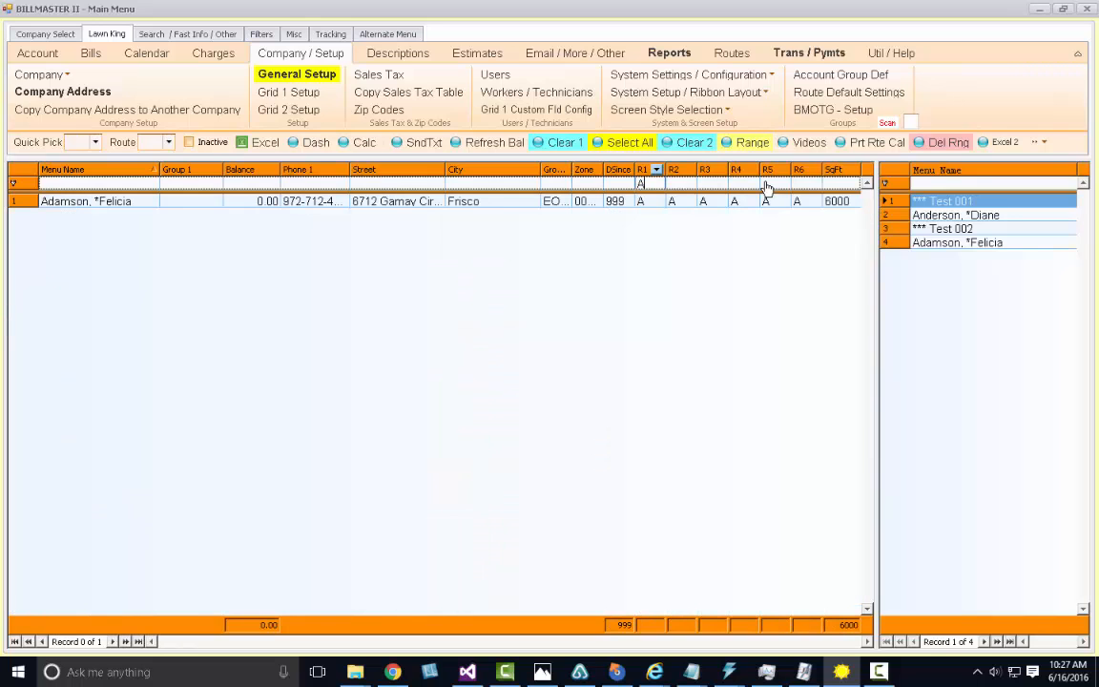
pyautogui.press('BackSpace')
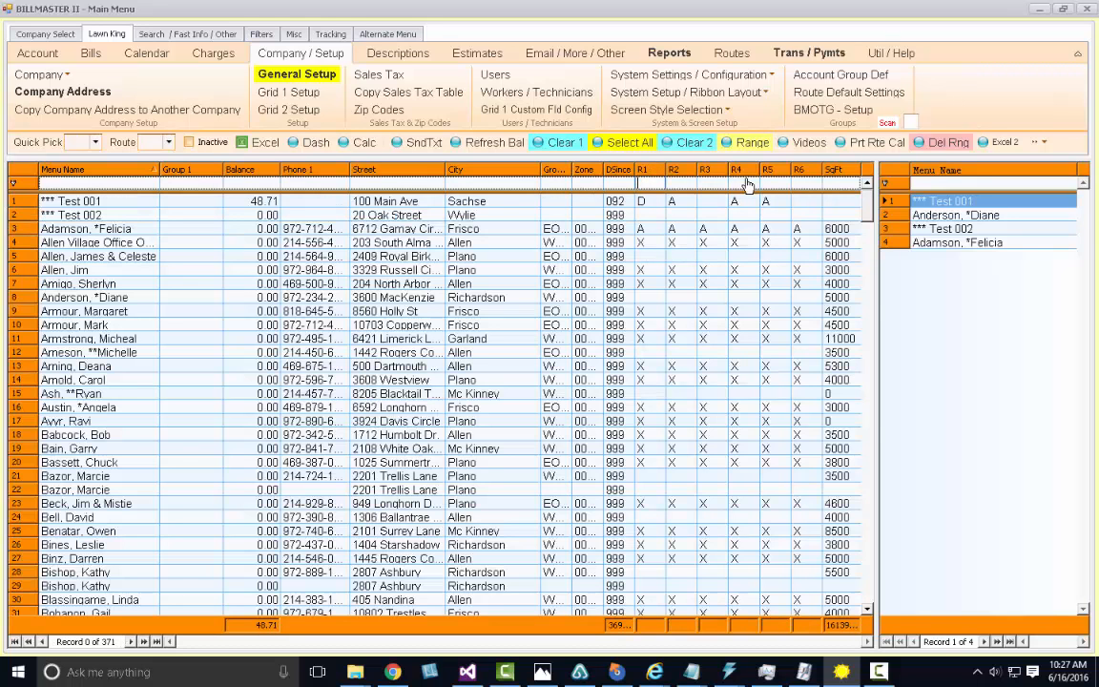
# Step: Fit the Zone and Group 2 columns to their contents and filter Group 2 by WKL
pyautogui.doubleClick(604, 173)
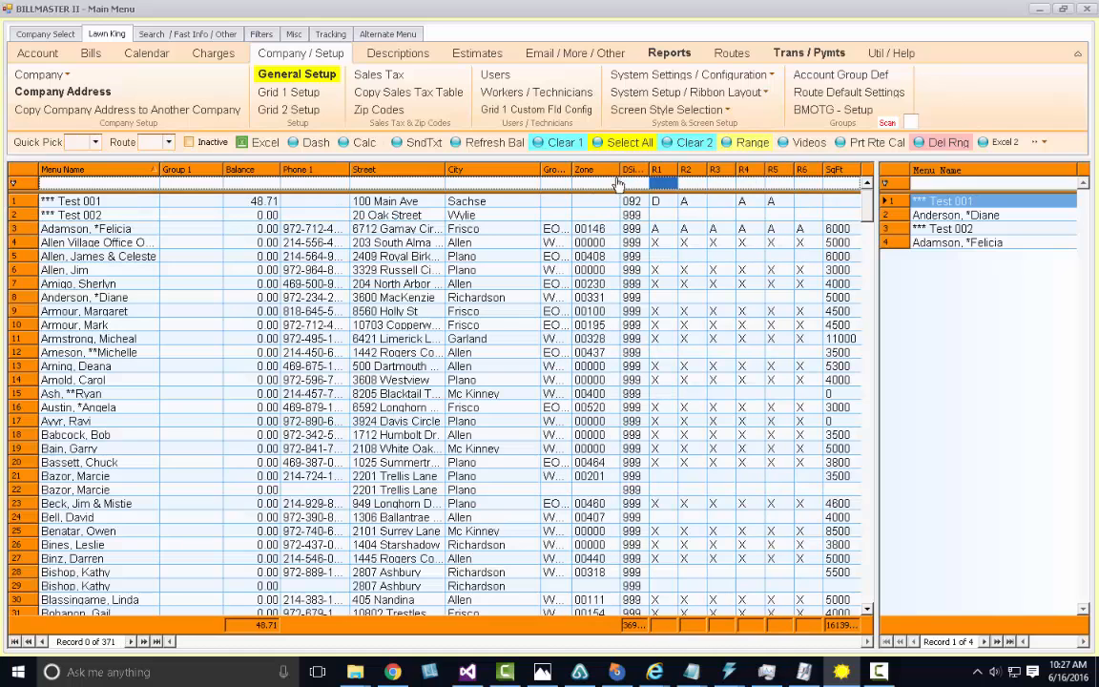
pyautogui.doubleClick(572, 171)
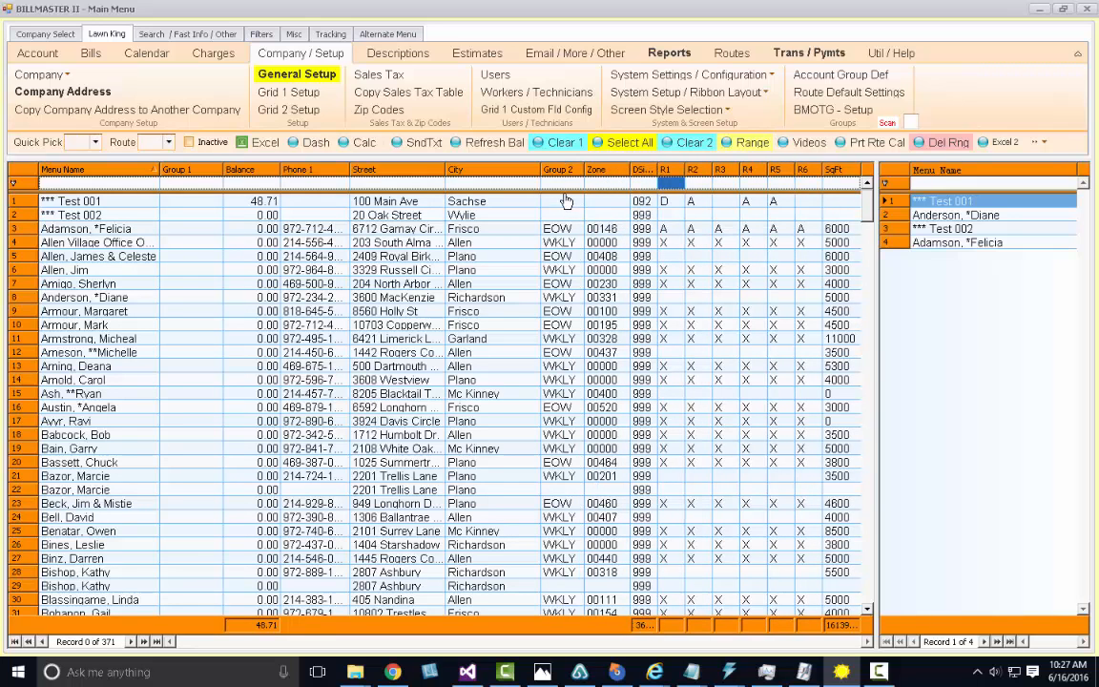
pyautogui.click(570, 184)
pyautogui.write('WK')
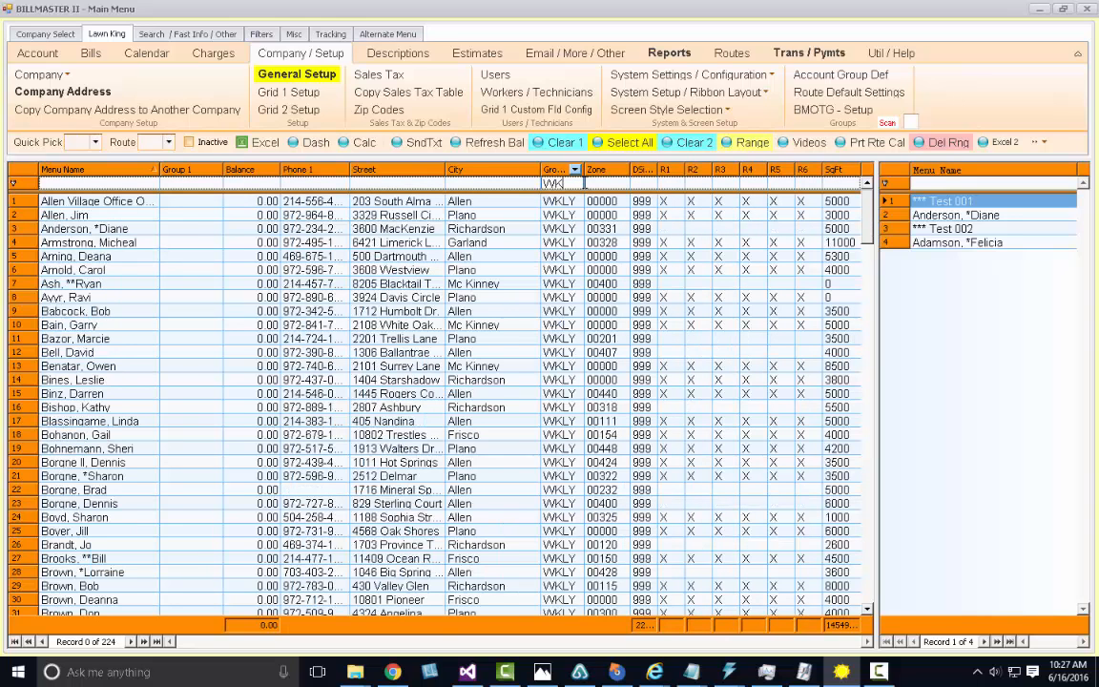
pyautogui.write('L')
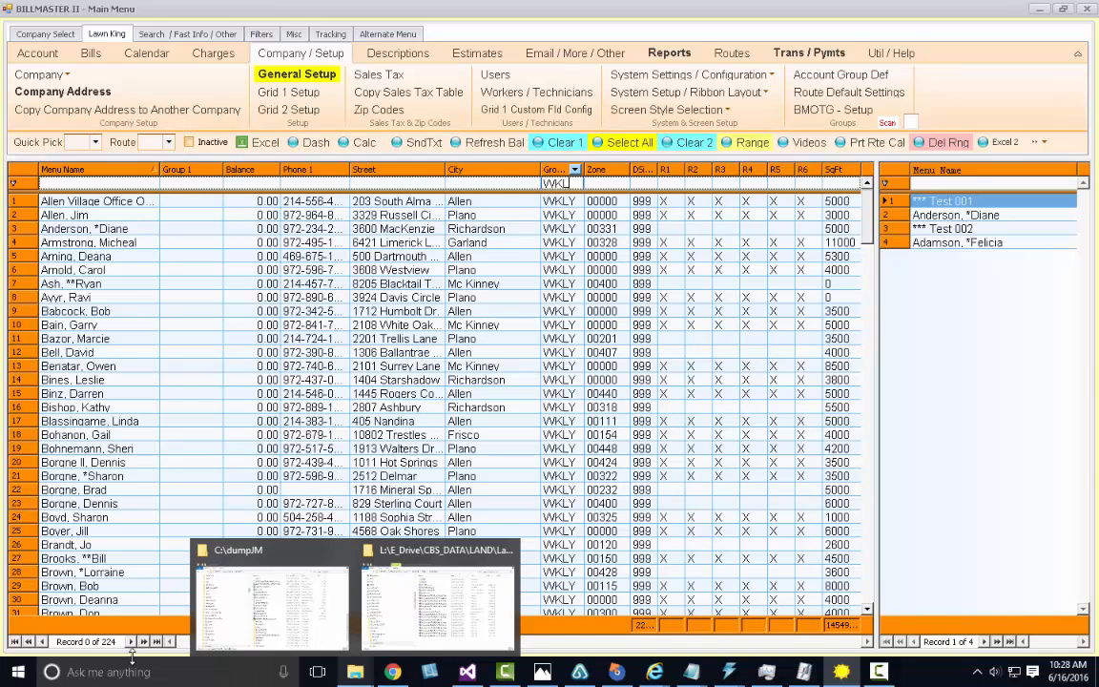
# Step: Remove all four accounts from the list of selected accounts
pyautogui.doubleClick(941, 203)
pyautogui.doubleClick(941, 203)
pyautogui.doubleClick(944, 203)
pyautogui.doubleClick(944, 203)
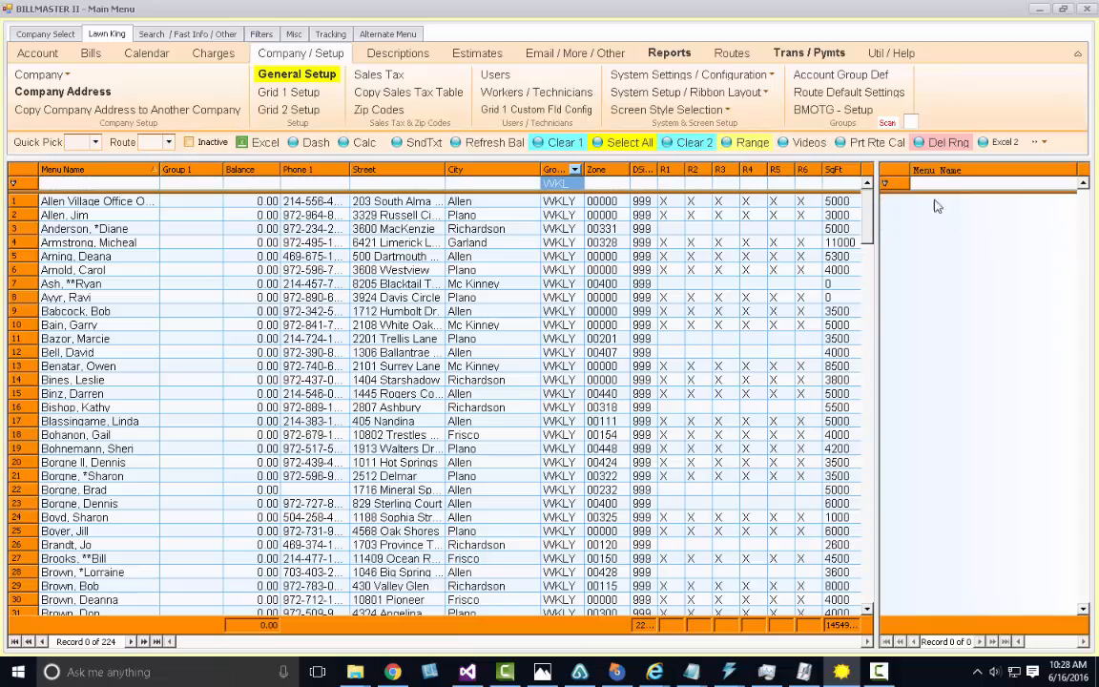
# Step: Look over the weekly accounts and clear the Group 2 filter
pyautogui.moveTo(867, 207)
pyautogui.mouseDown()
pyautogui.moveTo(867, 290)
pyautogui.moveTo(867, 204)
pyautogui.mouseUp()
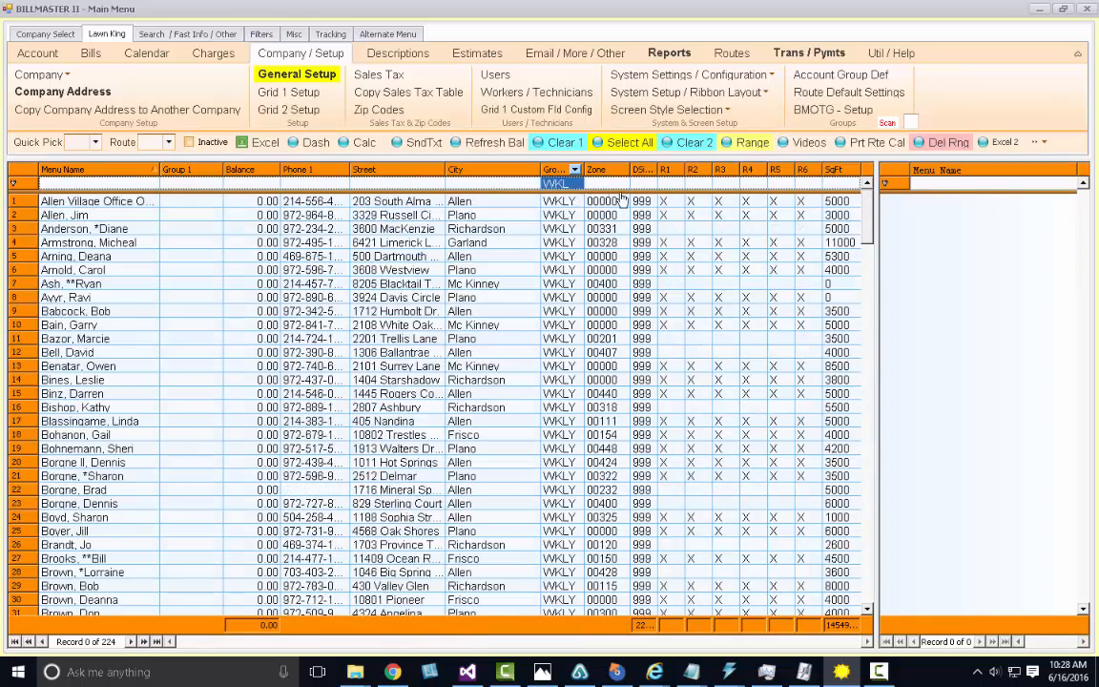
pyautogui.click(576, 183)
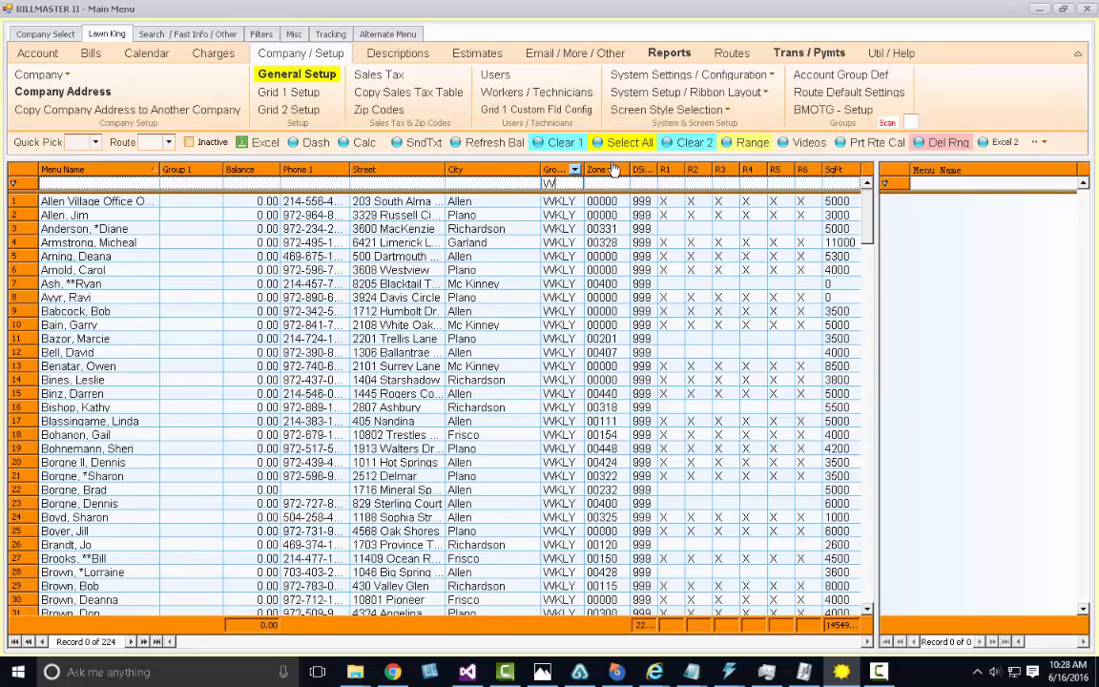
pyautogui.press('BackSpace')
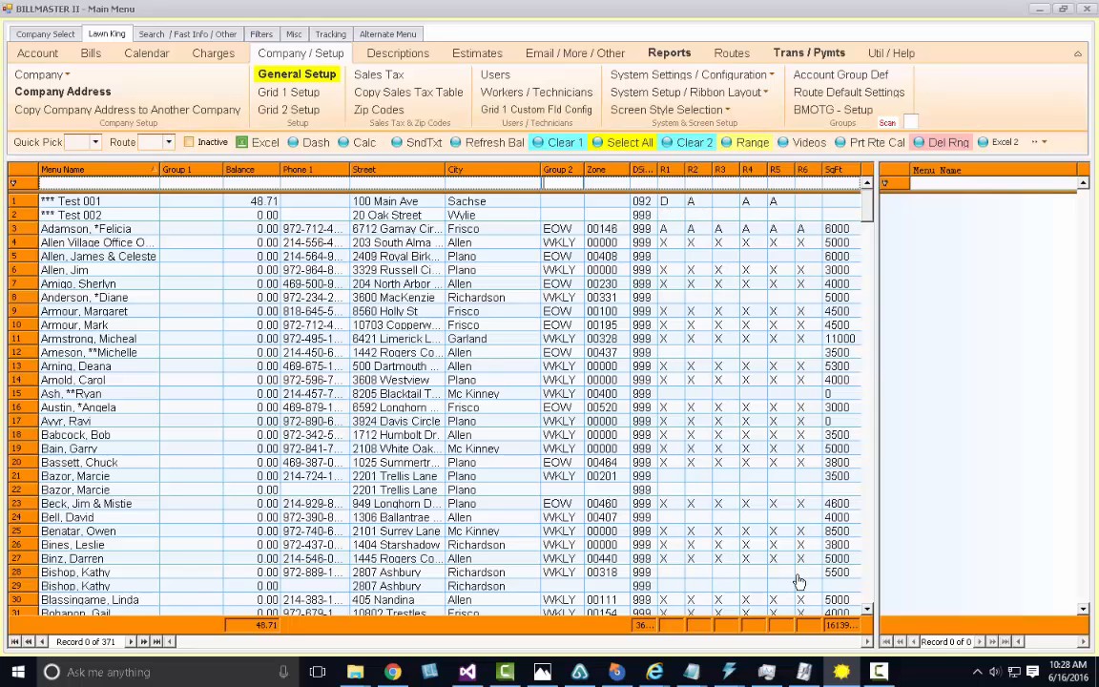
# Step: Filter the City column by AL to check the total square footage, and clear the filter
pyautogui.moveTo(865, 217); pyautogui.dragTo(790, 181)
pyautogui.write('Al')
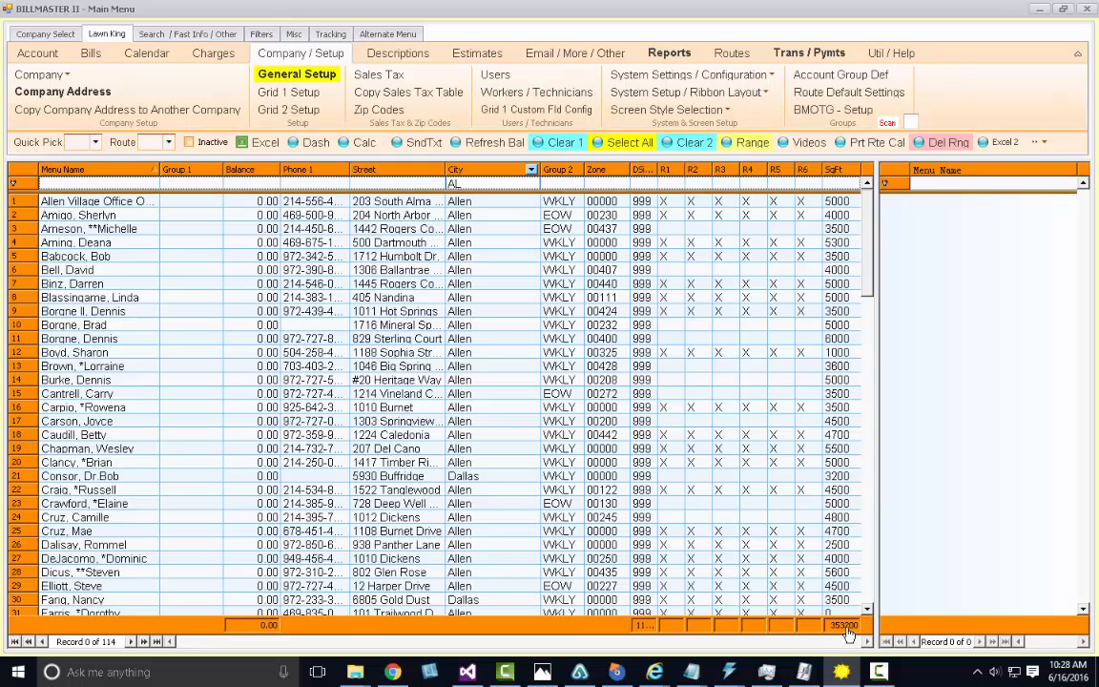
pyautogui.press('BackSpace')
pyautogui.press('BackSpace')
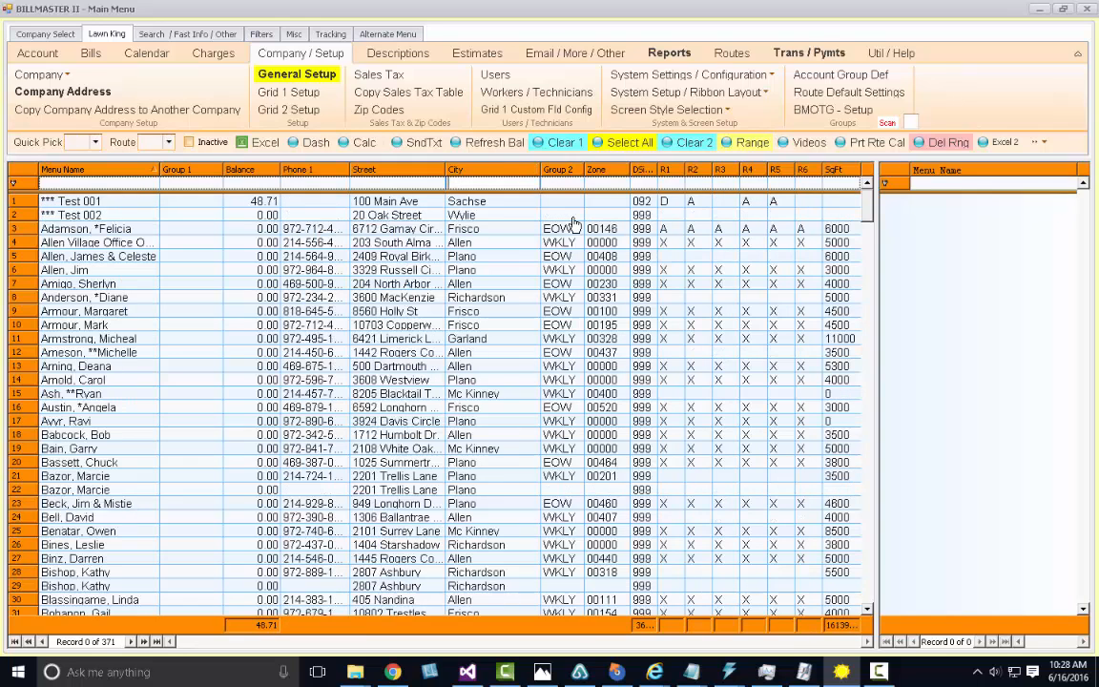
# Step: Review the standard charges of Test 001 and close them without saving
pyautogui.click(48, 57)
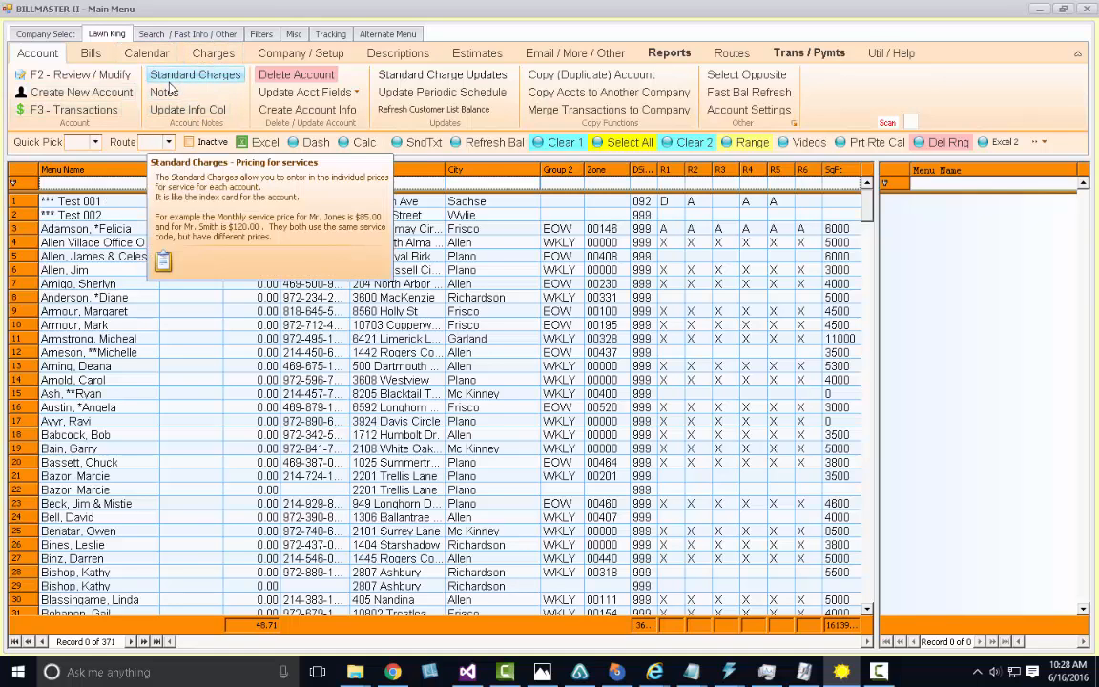
pyautogui.click(104, 201)
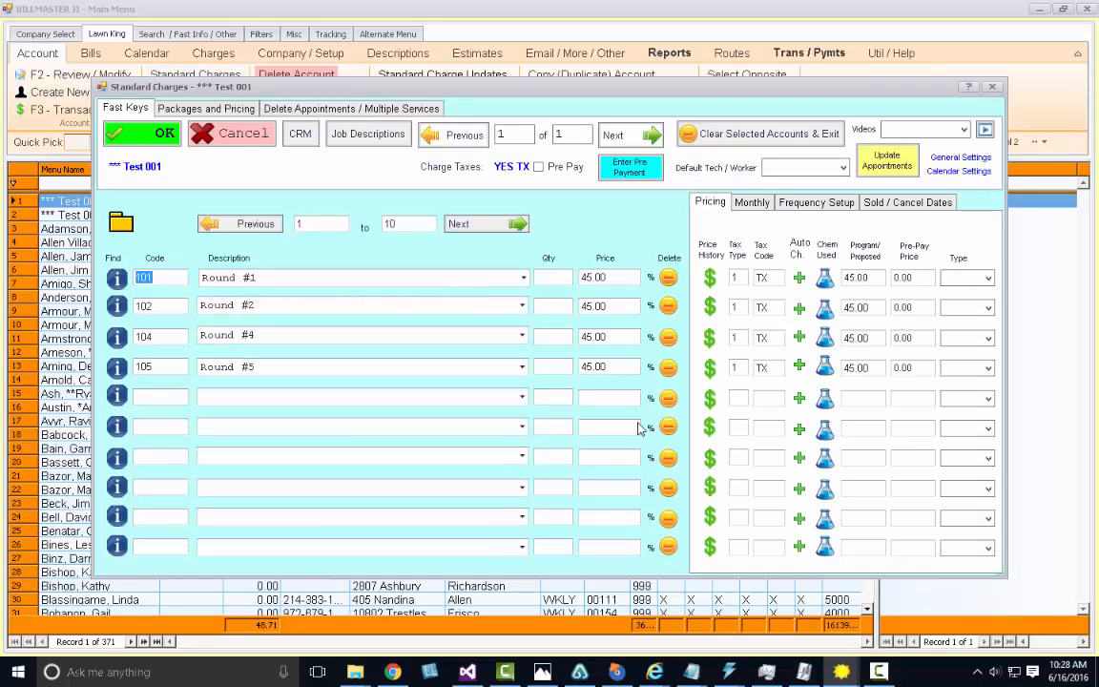
pyautogui.click(236, 138)
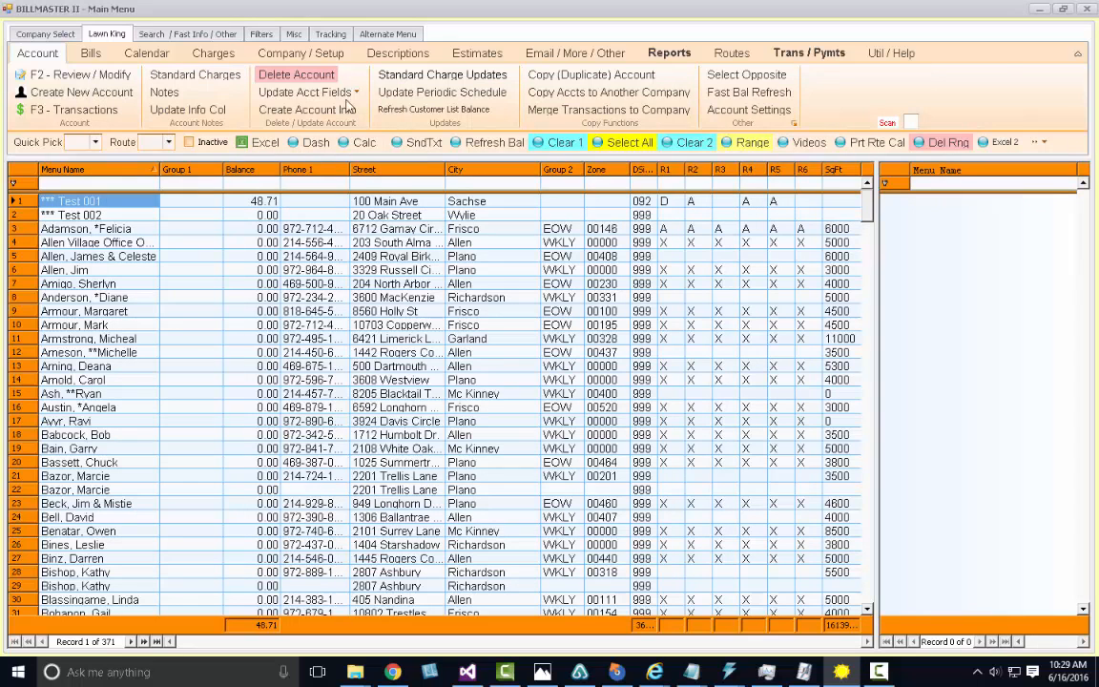
# Step: Record a check payment of 20 for Test 001 with check number 12313, applied to its open invoice
pyautogui.click(204, 57)
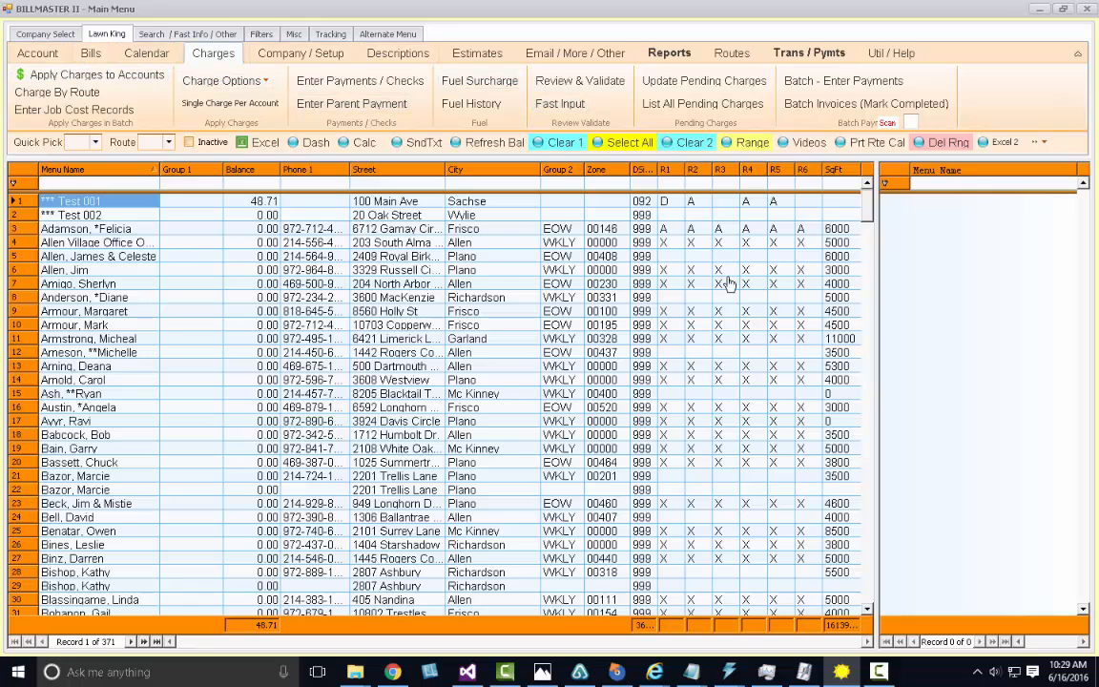
pyautogui.doubleClick(73, 201)
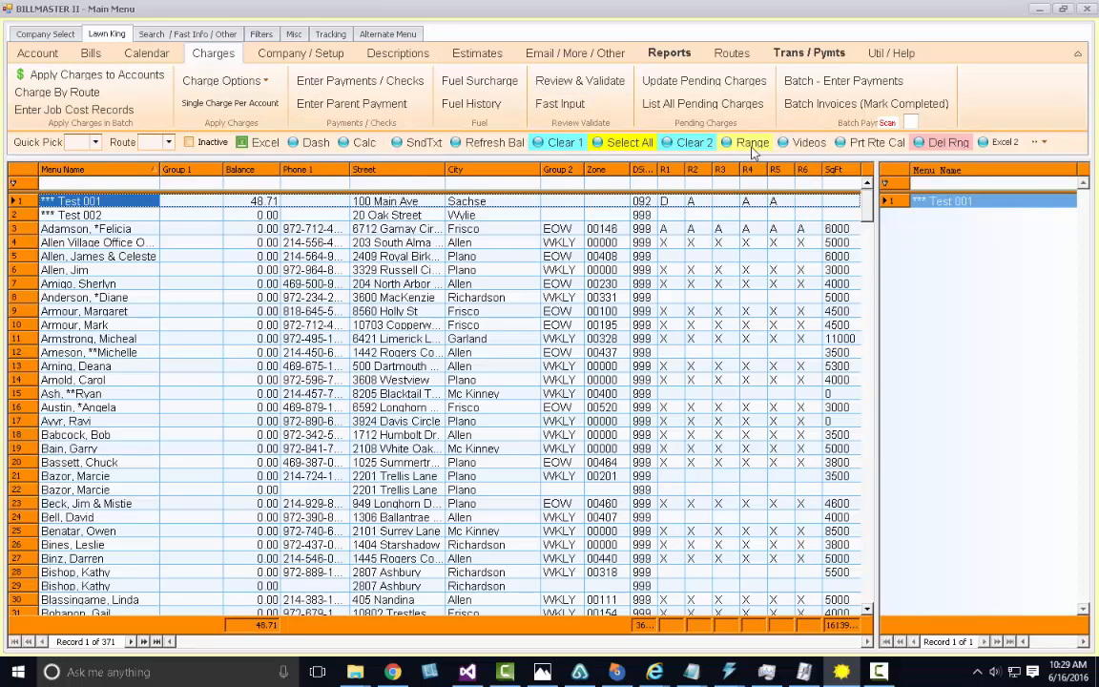
pyautogui.click(815, 55)
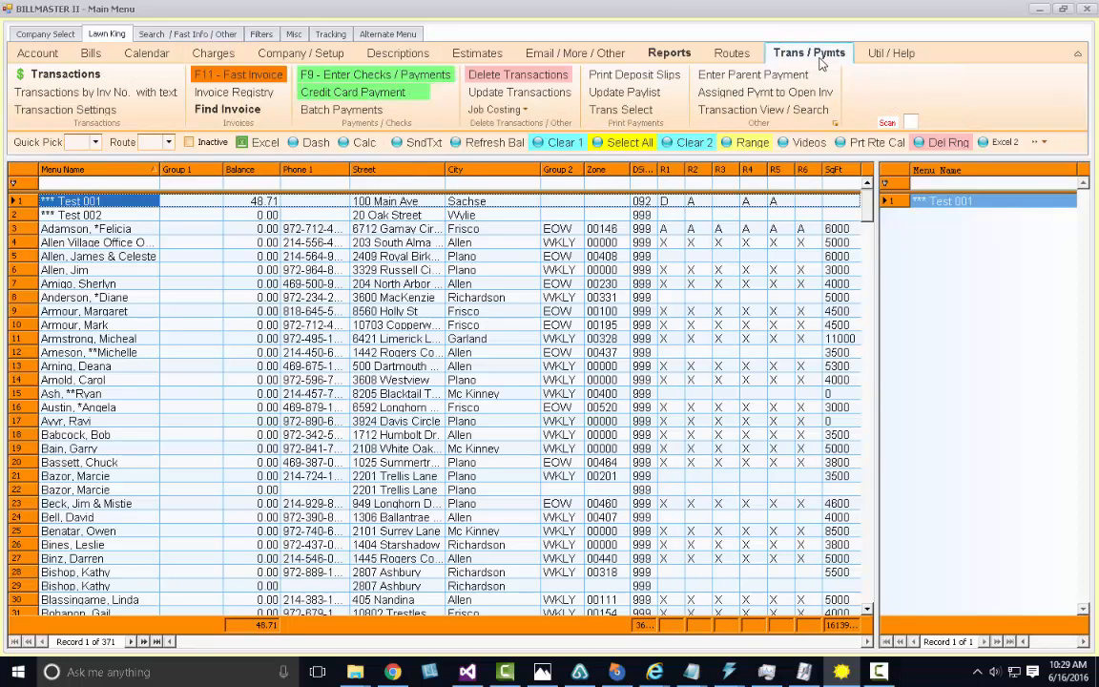
pyautogui.click(356, 74)
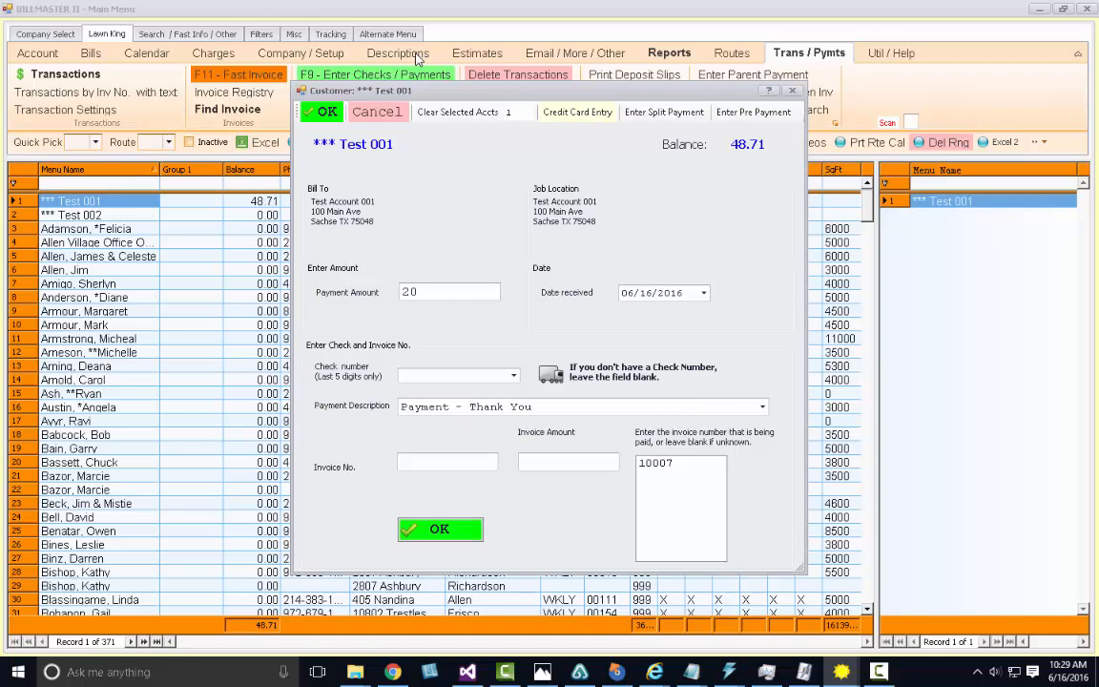
pyautogui.press('Tab')
pyautogui.press('Tab')
pyautogui.click(668, 464)
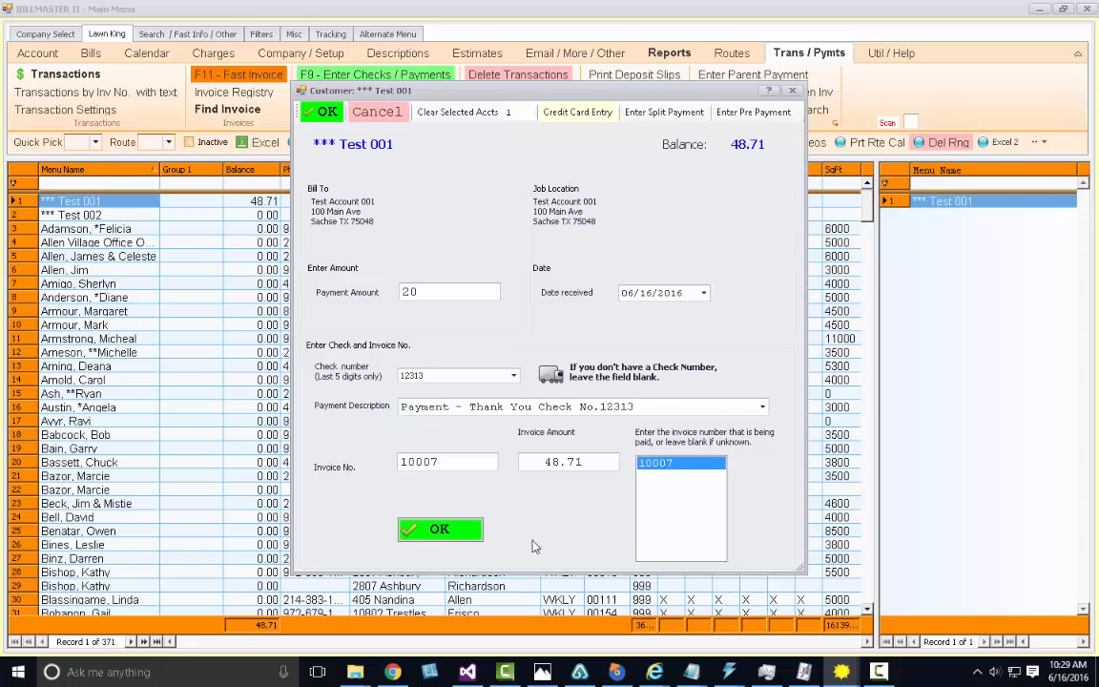
pyautogui.click(439, 529)
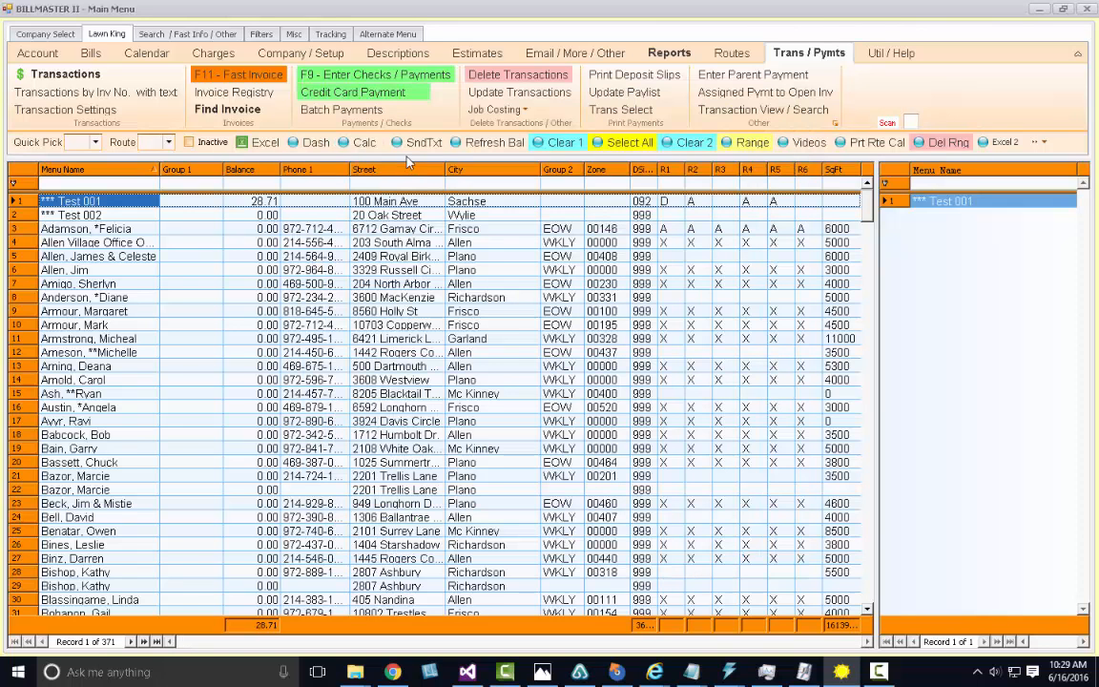
# Step: Review the payment and the Round #1 charge in Test 001's transactions and close them without saving
pyautogui.rightClick(333, 208)
pyautogui.click(333, 225)
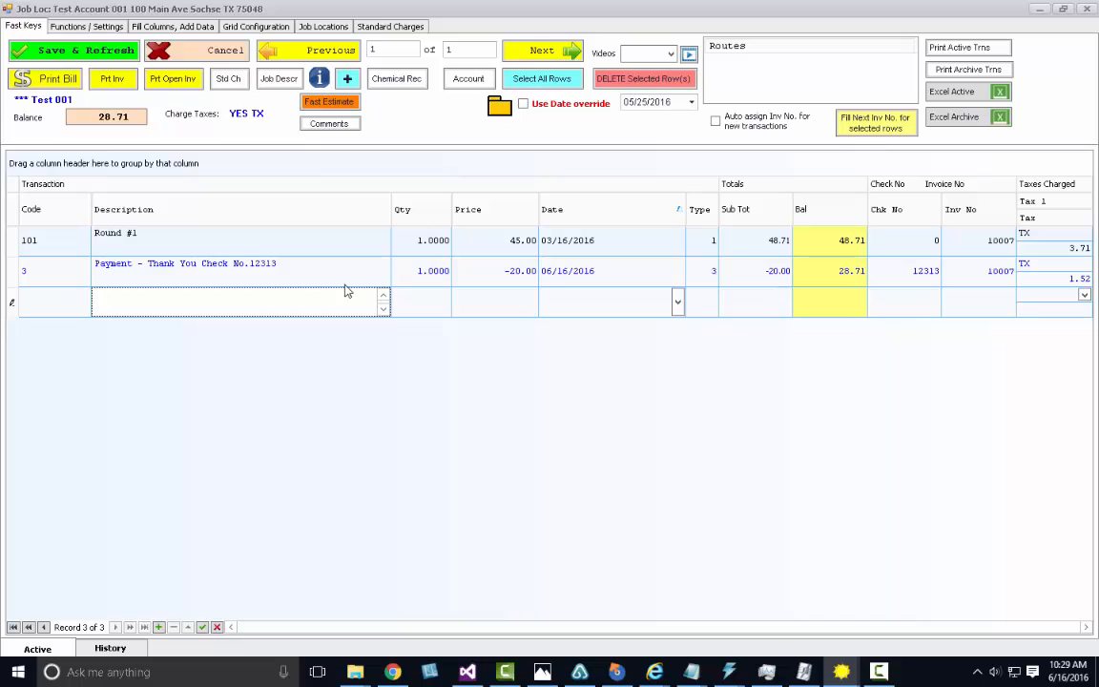
pyautogui.click(124, 244)
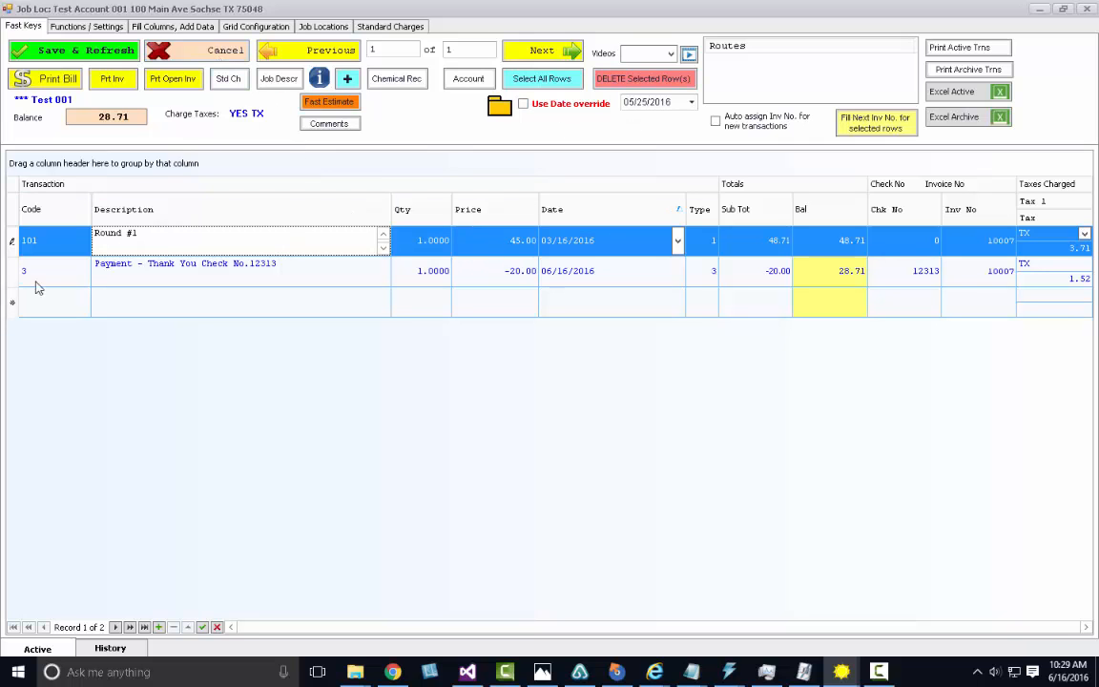
pyautogui.click(227, 56)
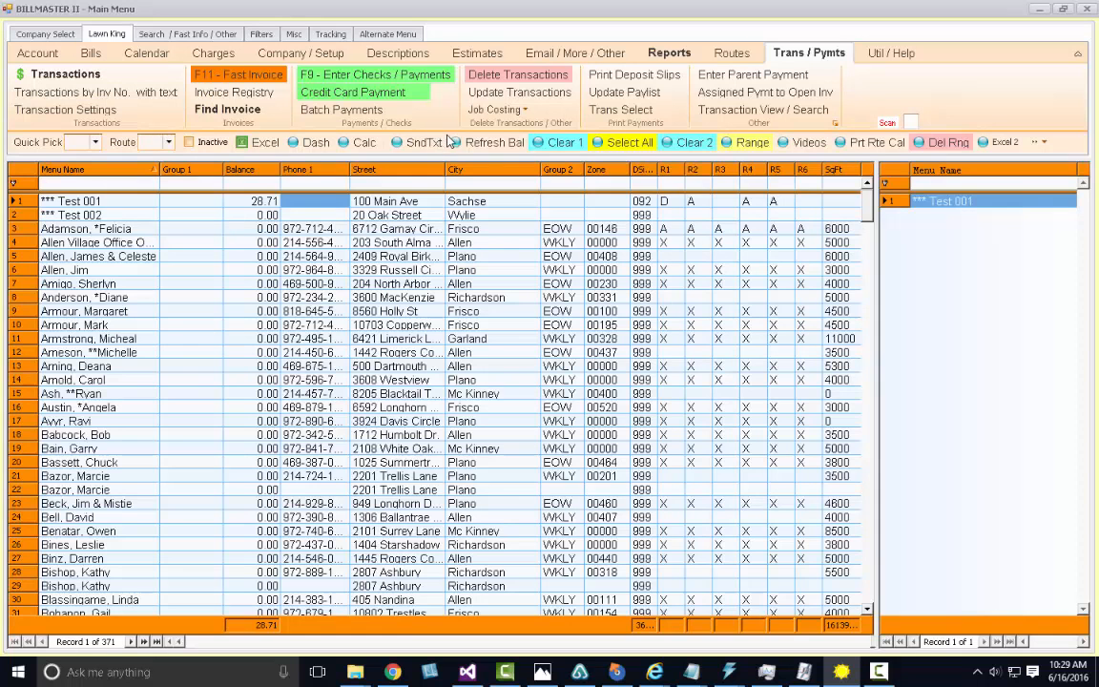